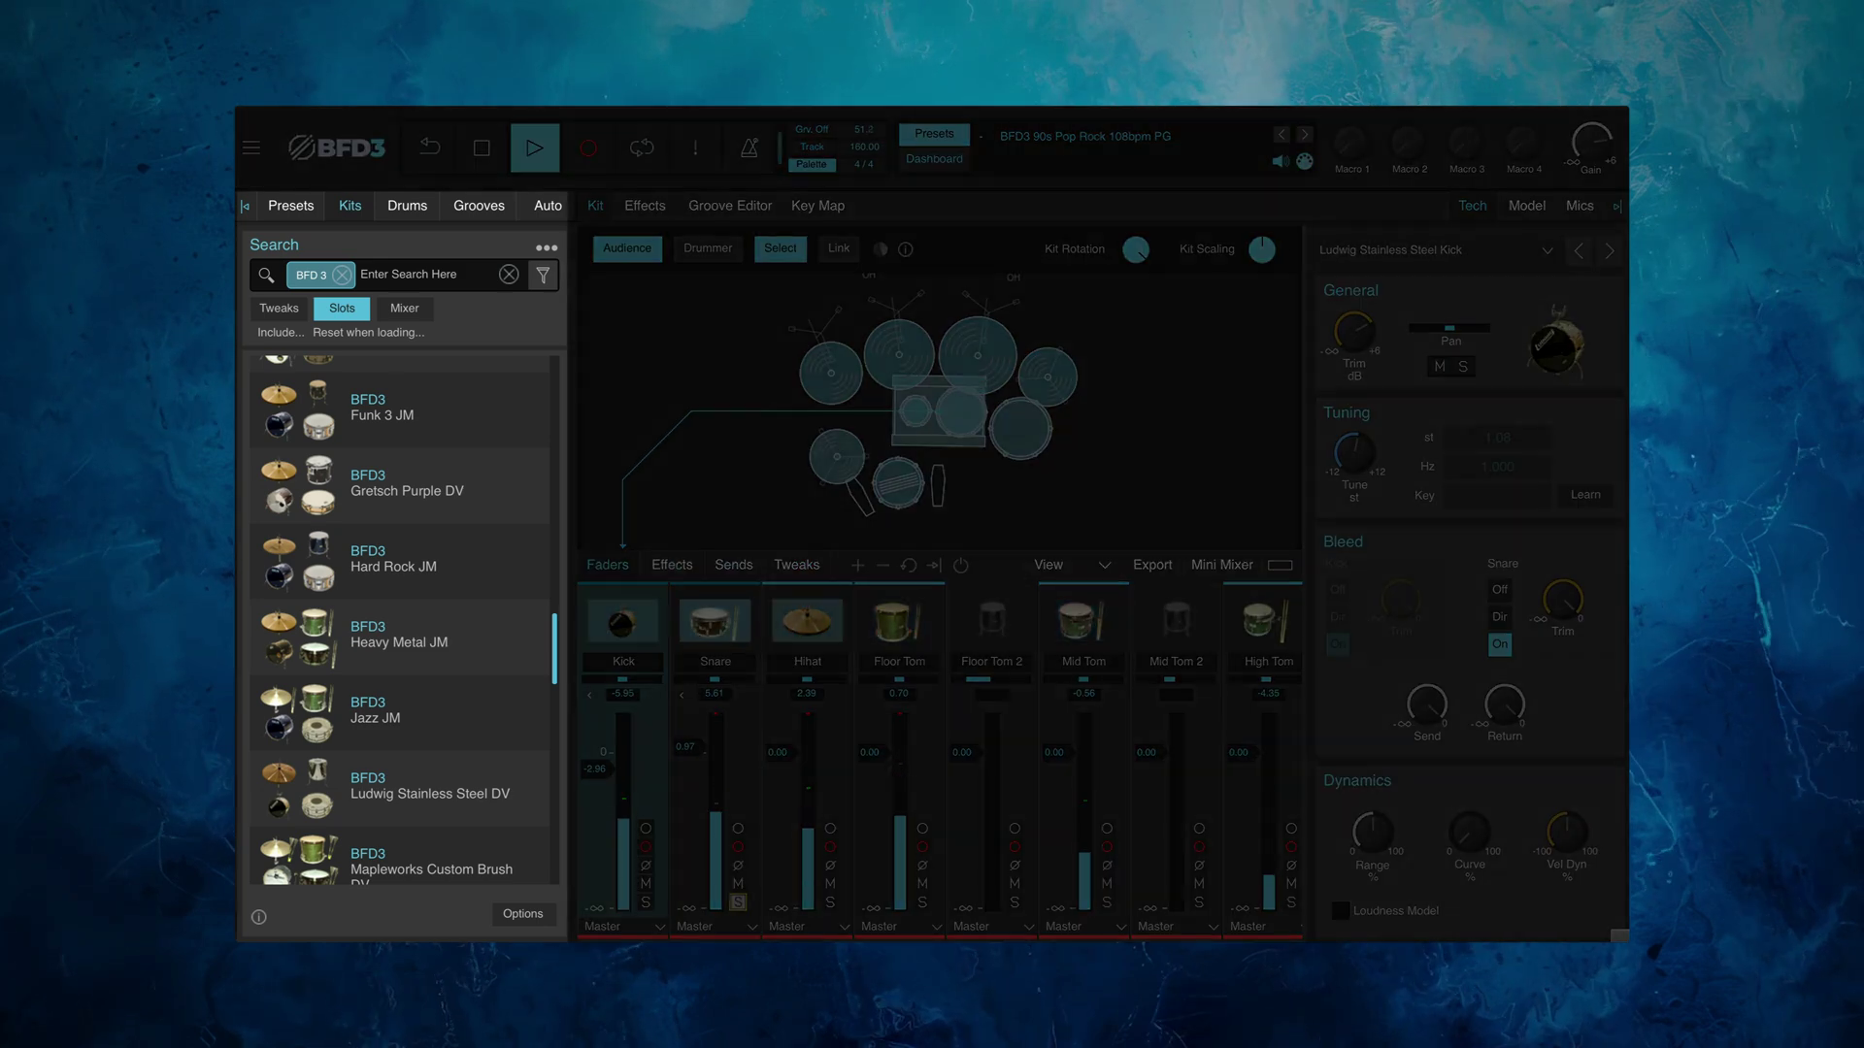
scroll(404, 620, up, 2)
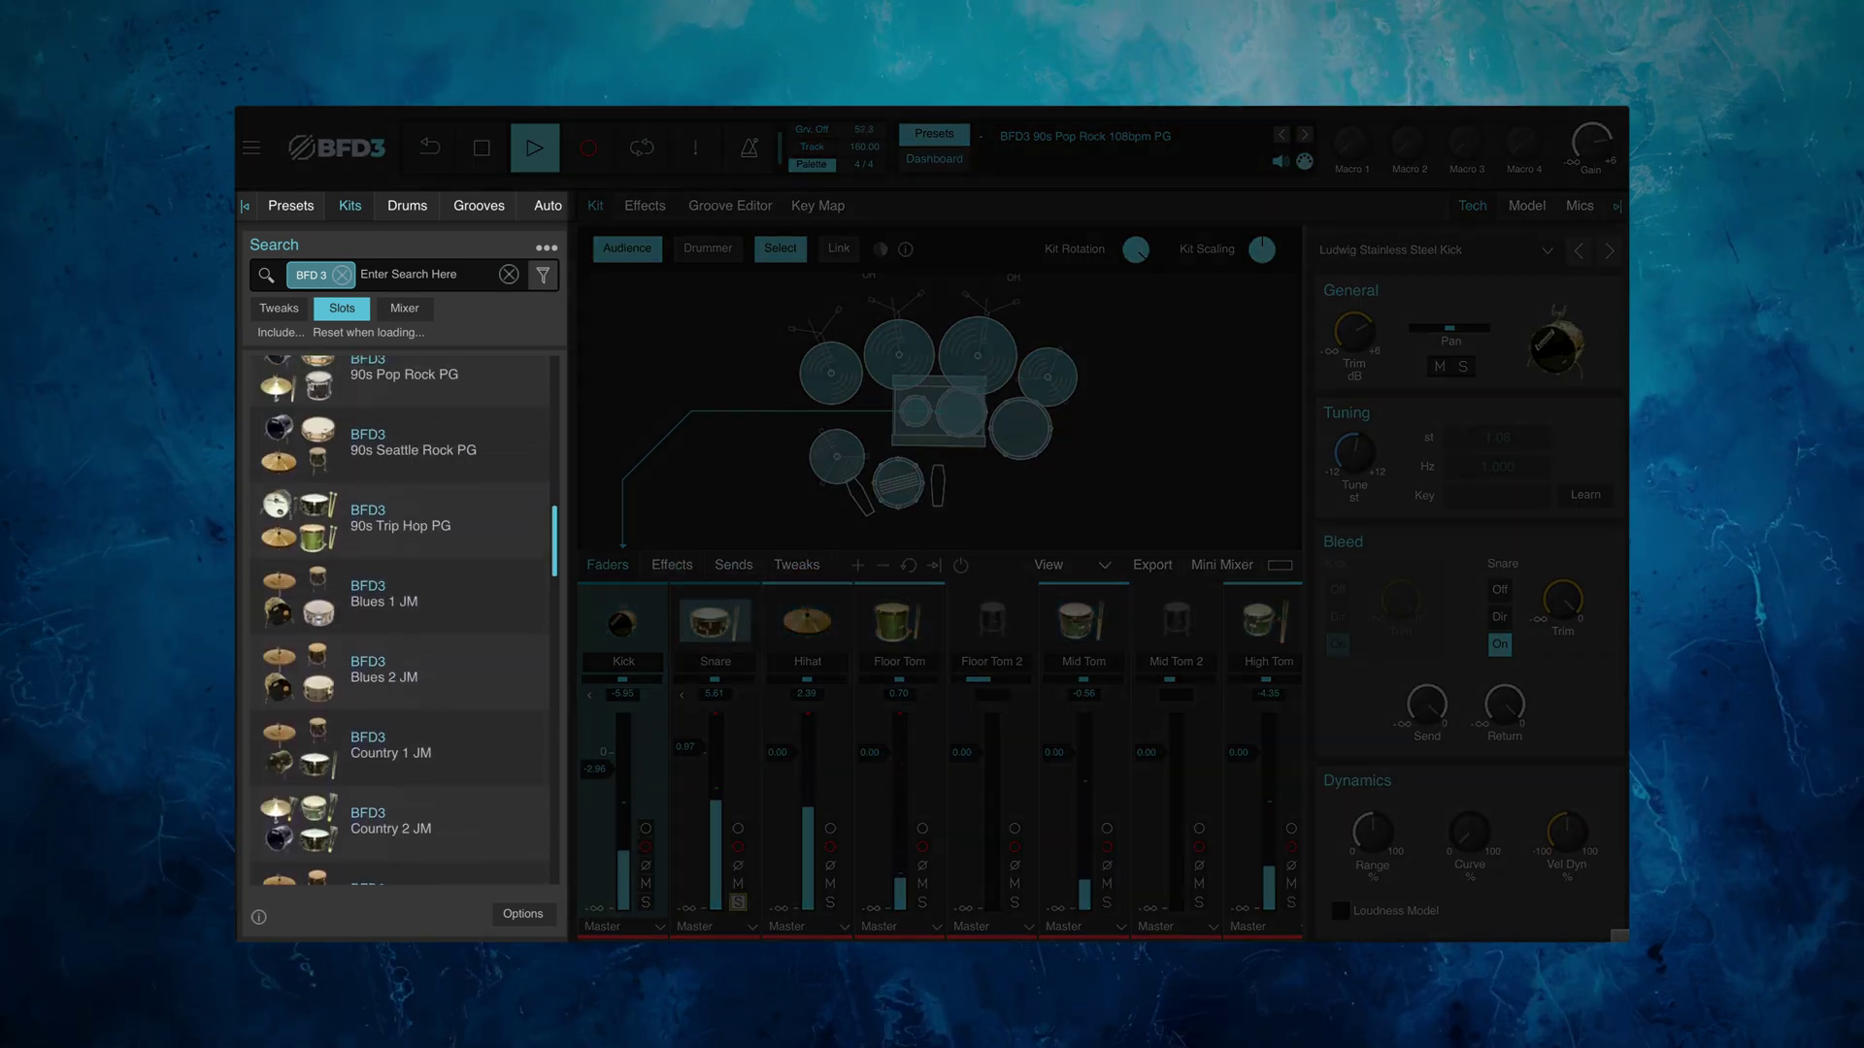
scroll(404, 619, up, 2)
scroll(403, 619, up, 2)
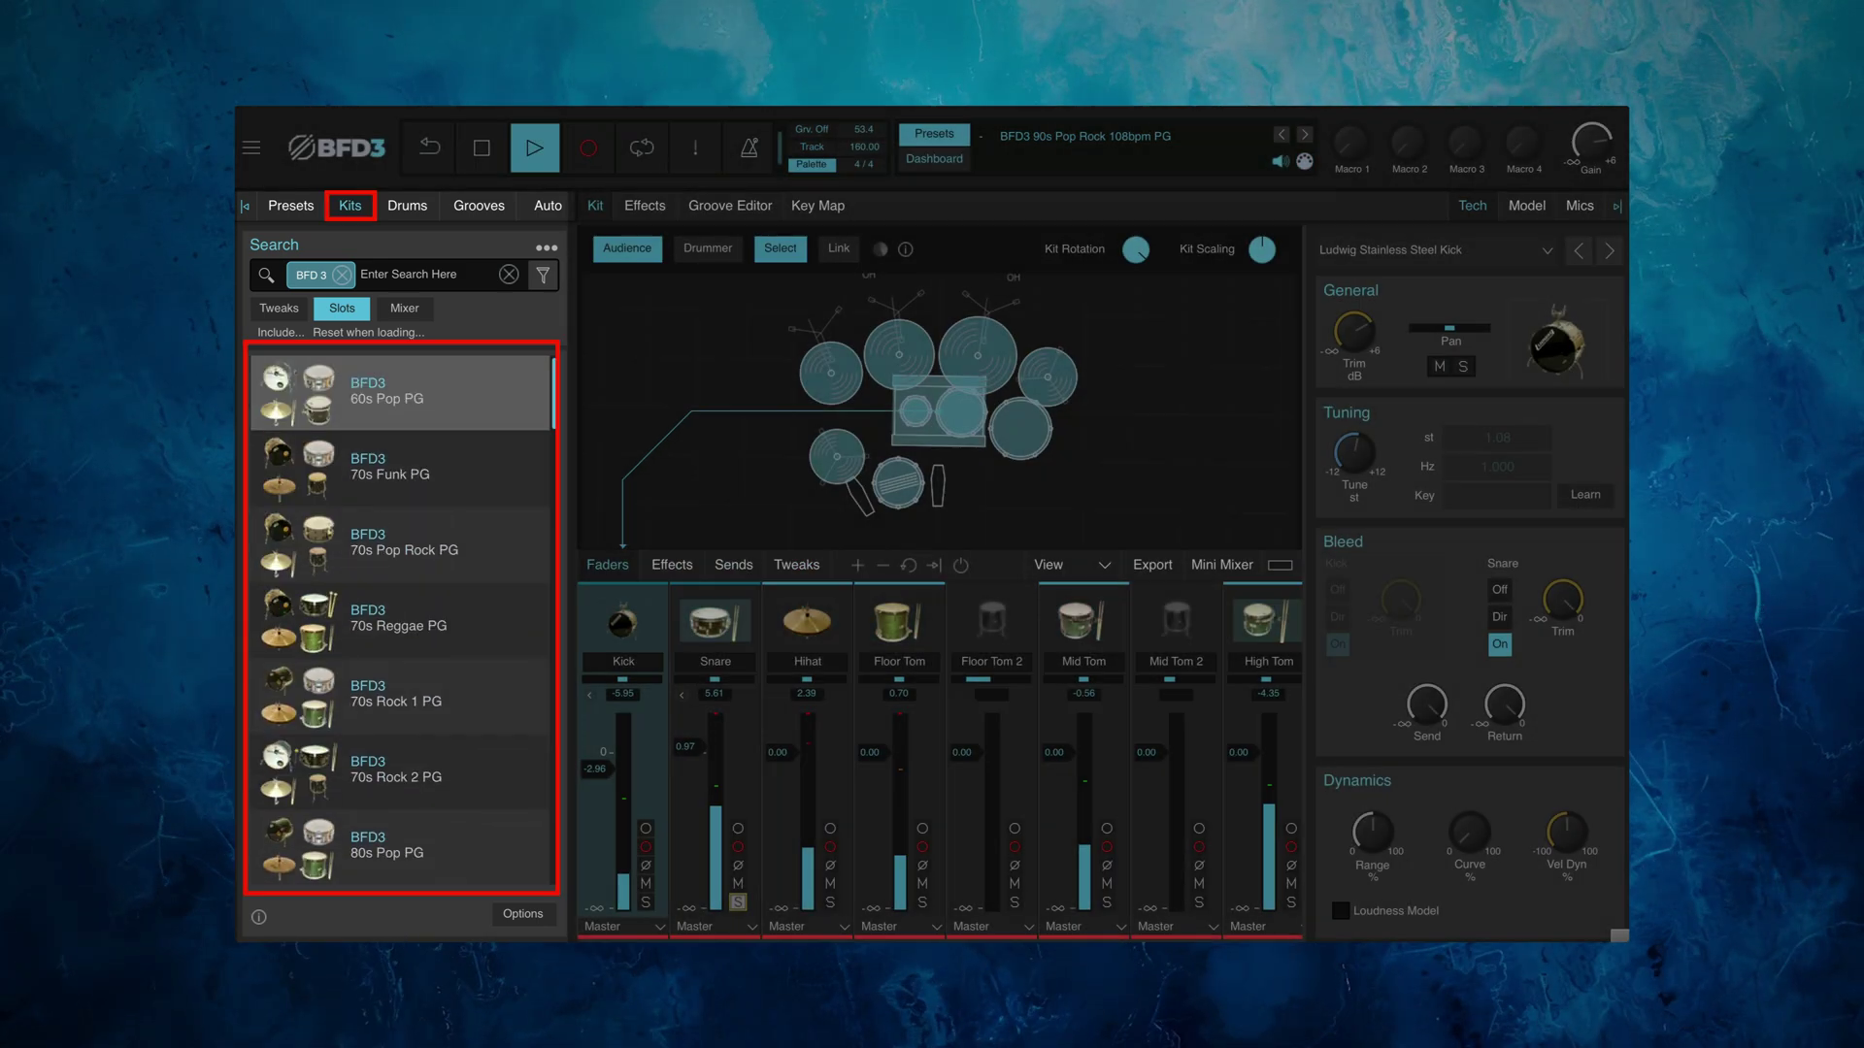
scroll(402, 619, down, 3)
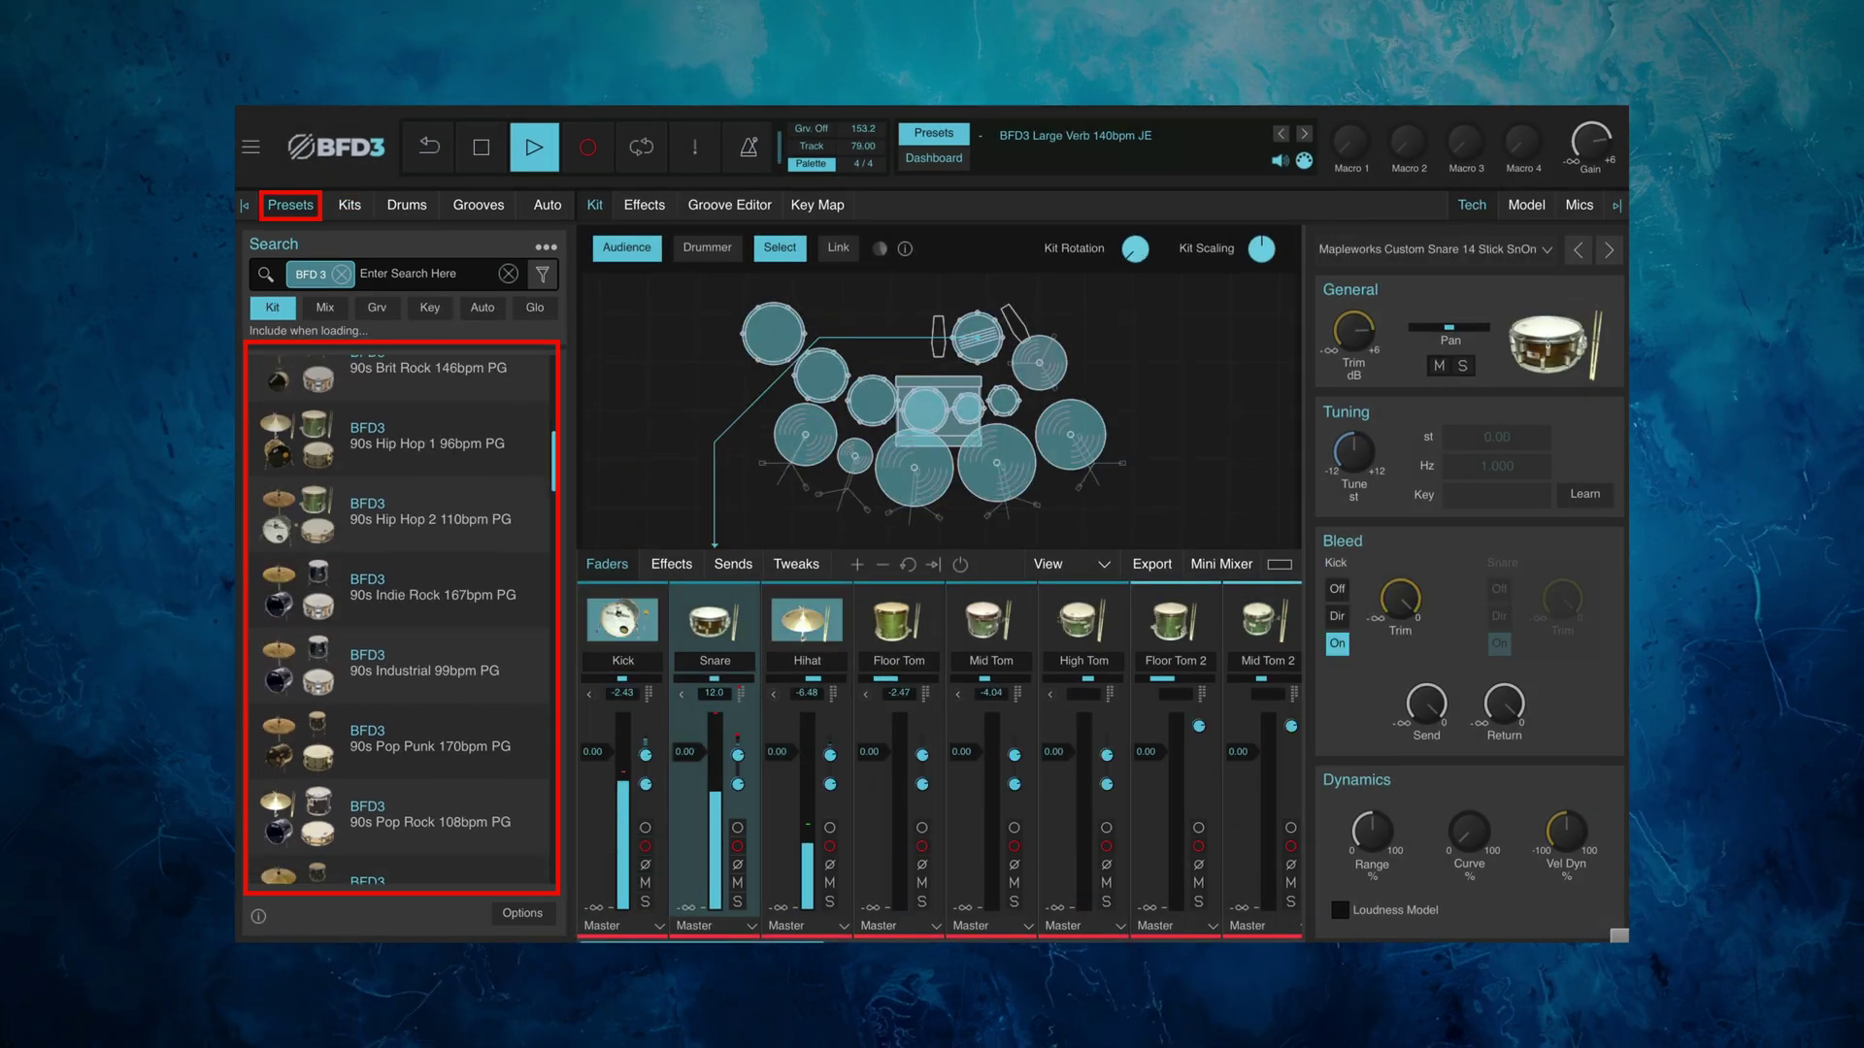
scroll(401, 619, down, 1)
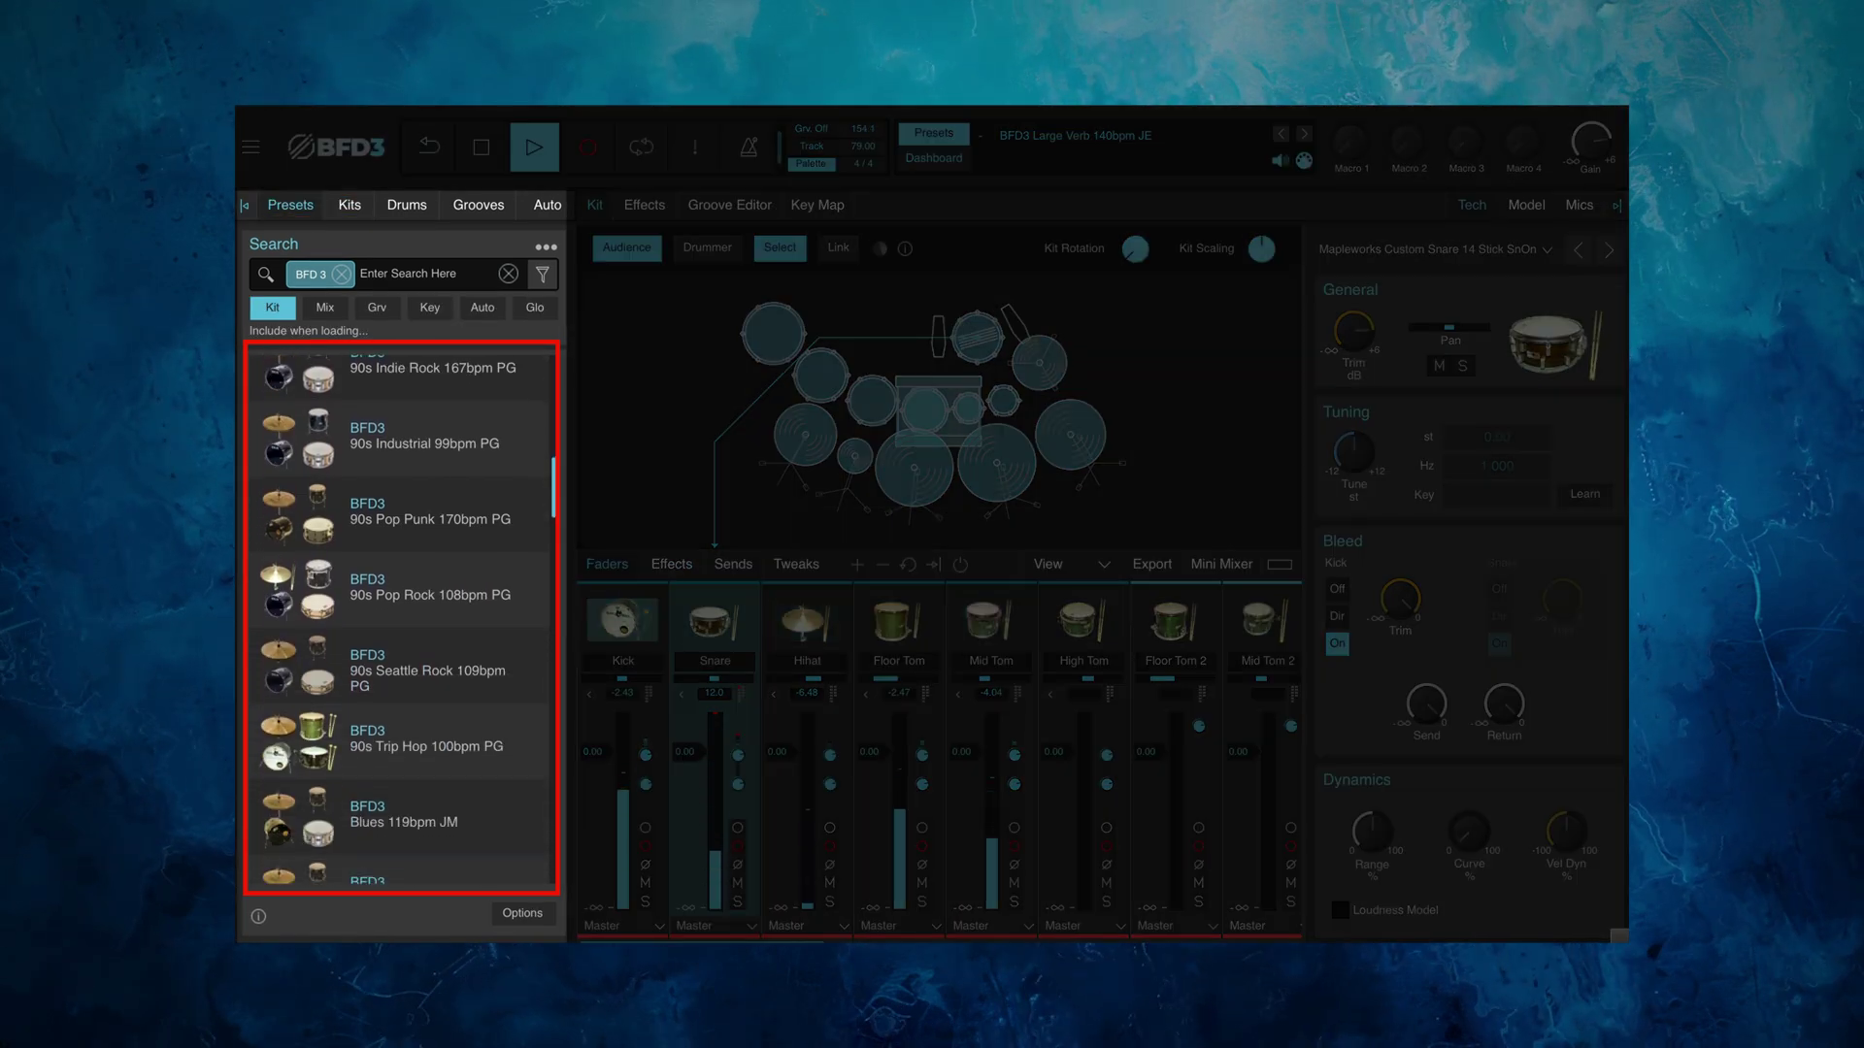
scroll(401, 619, down, 1)
scroll(401, 619, down, 1)
scroll(400, 618, down, 1)
scroll(401, 618, down, 1)
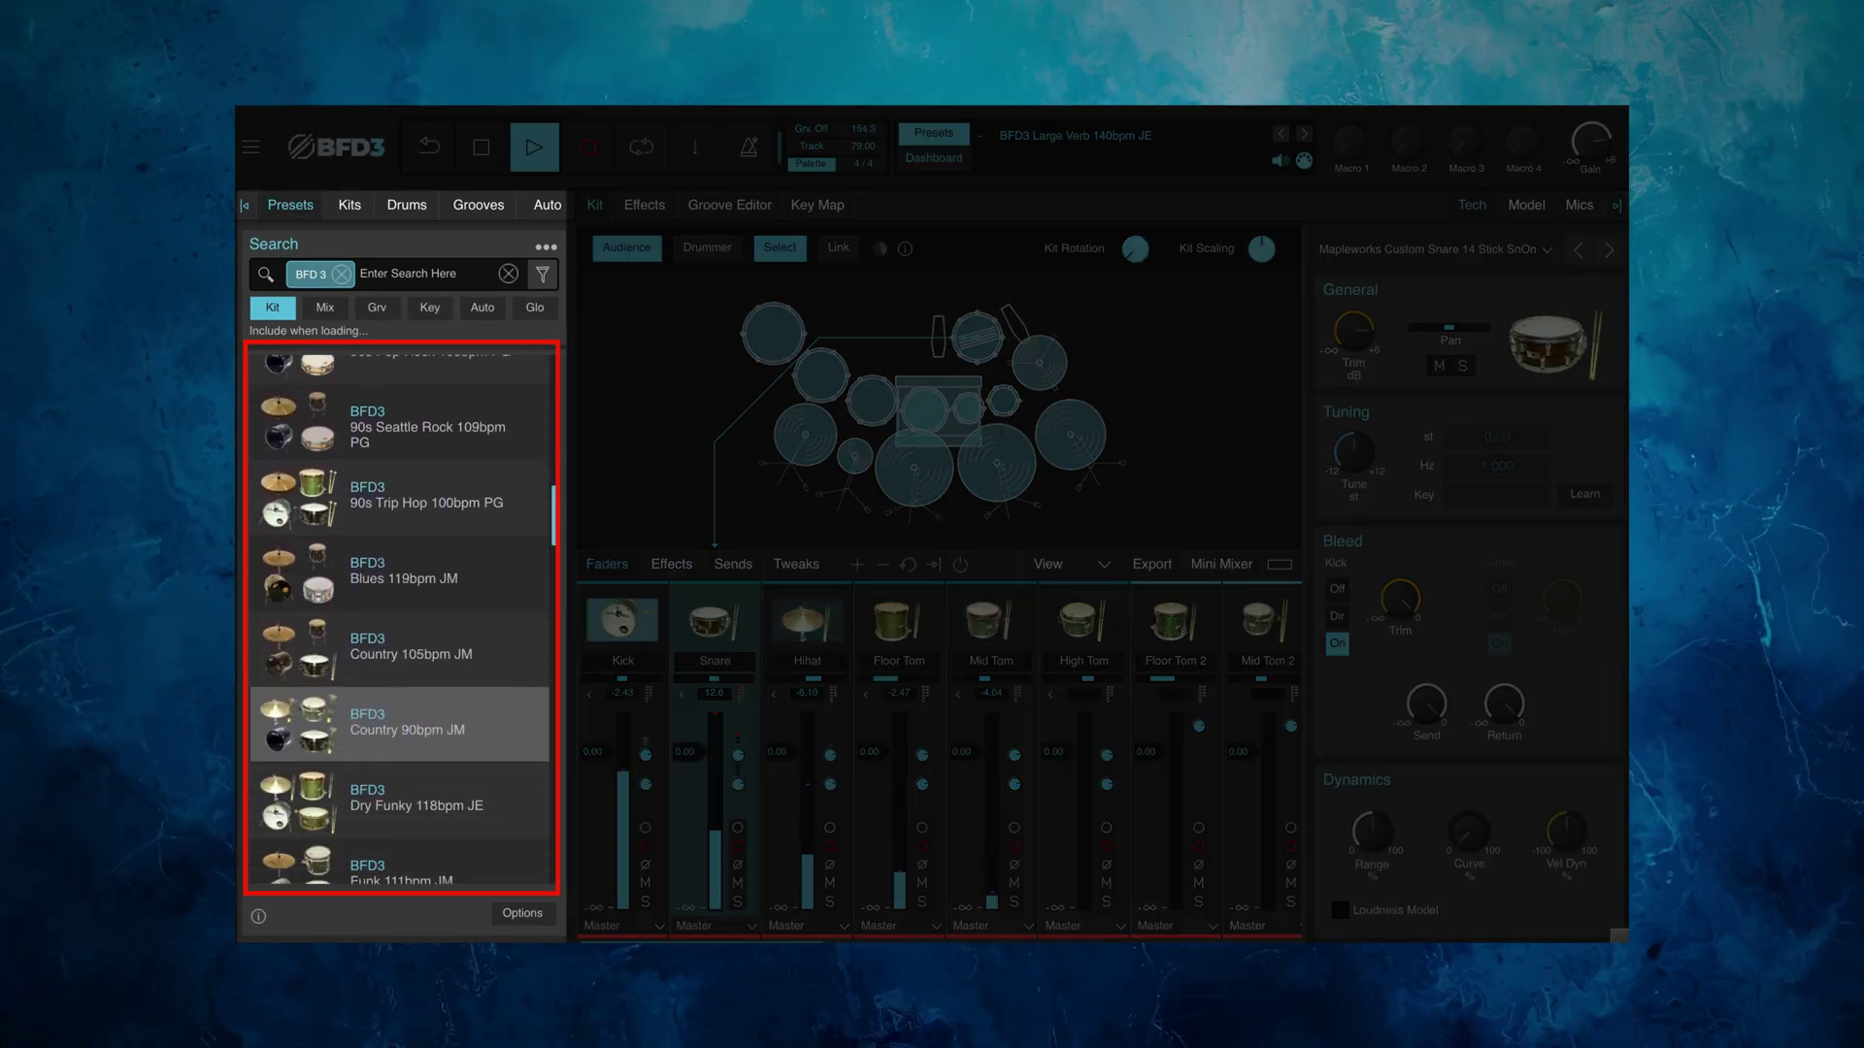
scroll(401, 618, down, 1)
scroll(401, 619, down, 1)
scroll(400, 620, down, 1)
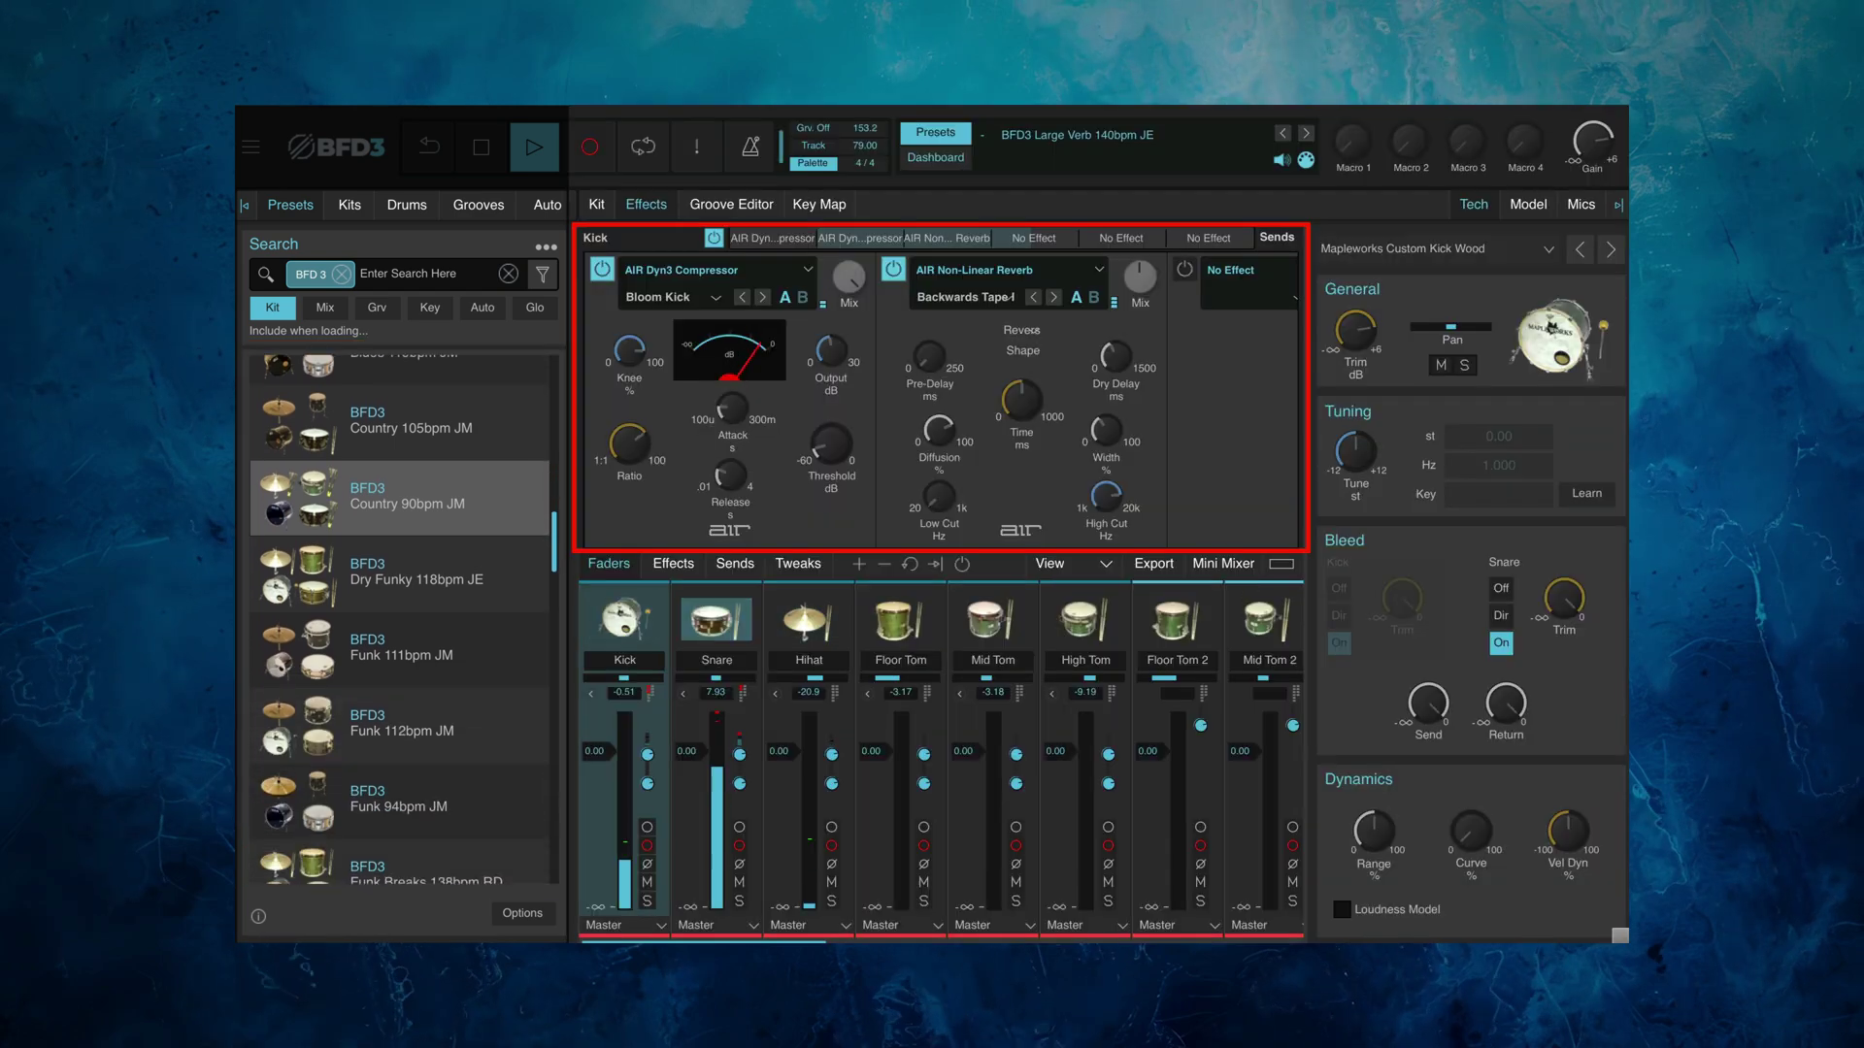
scroll(401, 620, down, 1)
scroll(400, 620, down, 1)
scroll(400, 618, down, 1)
scroll(401, 620, down, 1)
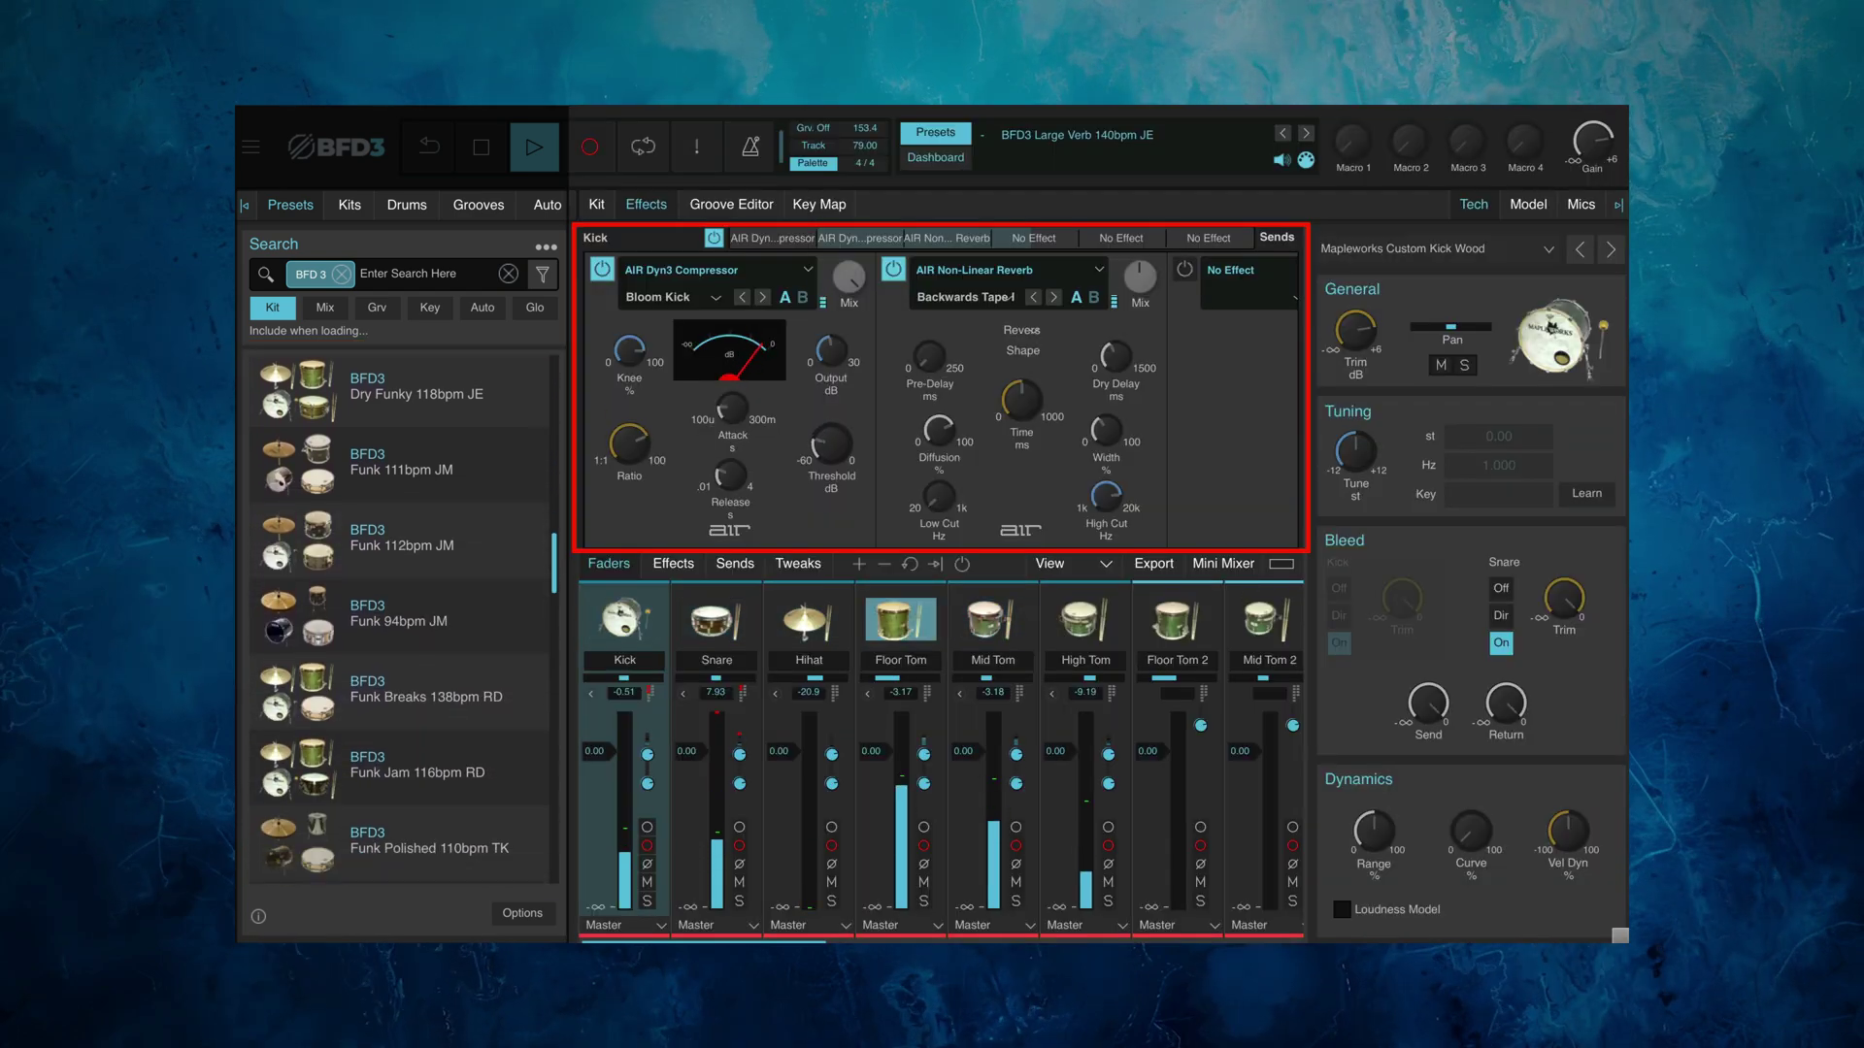
scroll(401, 619, down, 1)
scroll(399, 619, down, 1)
scroll(401, 618, down, 1)
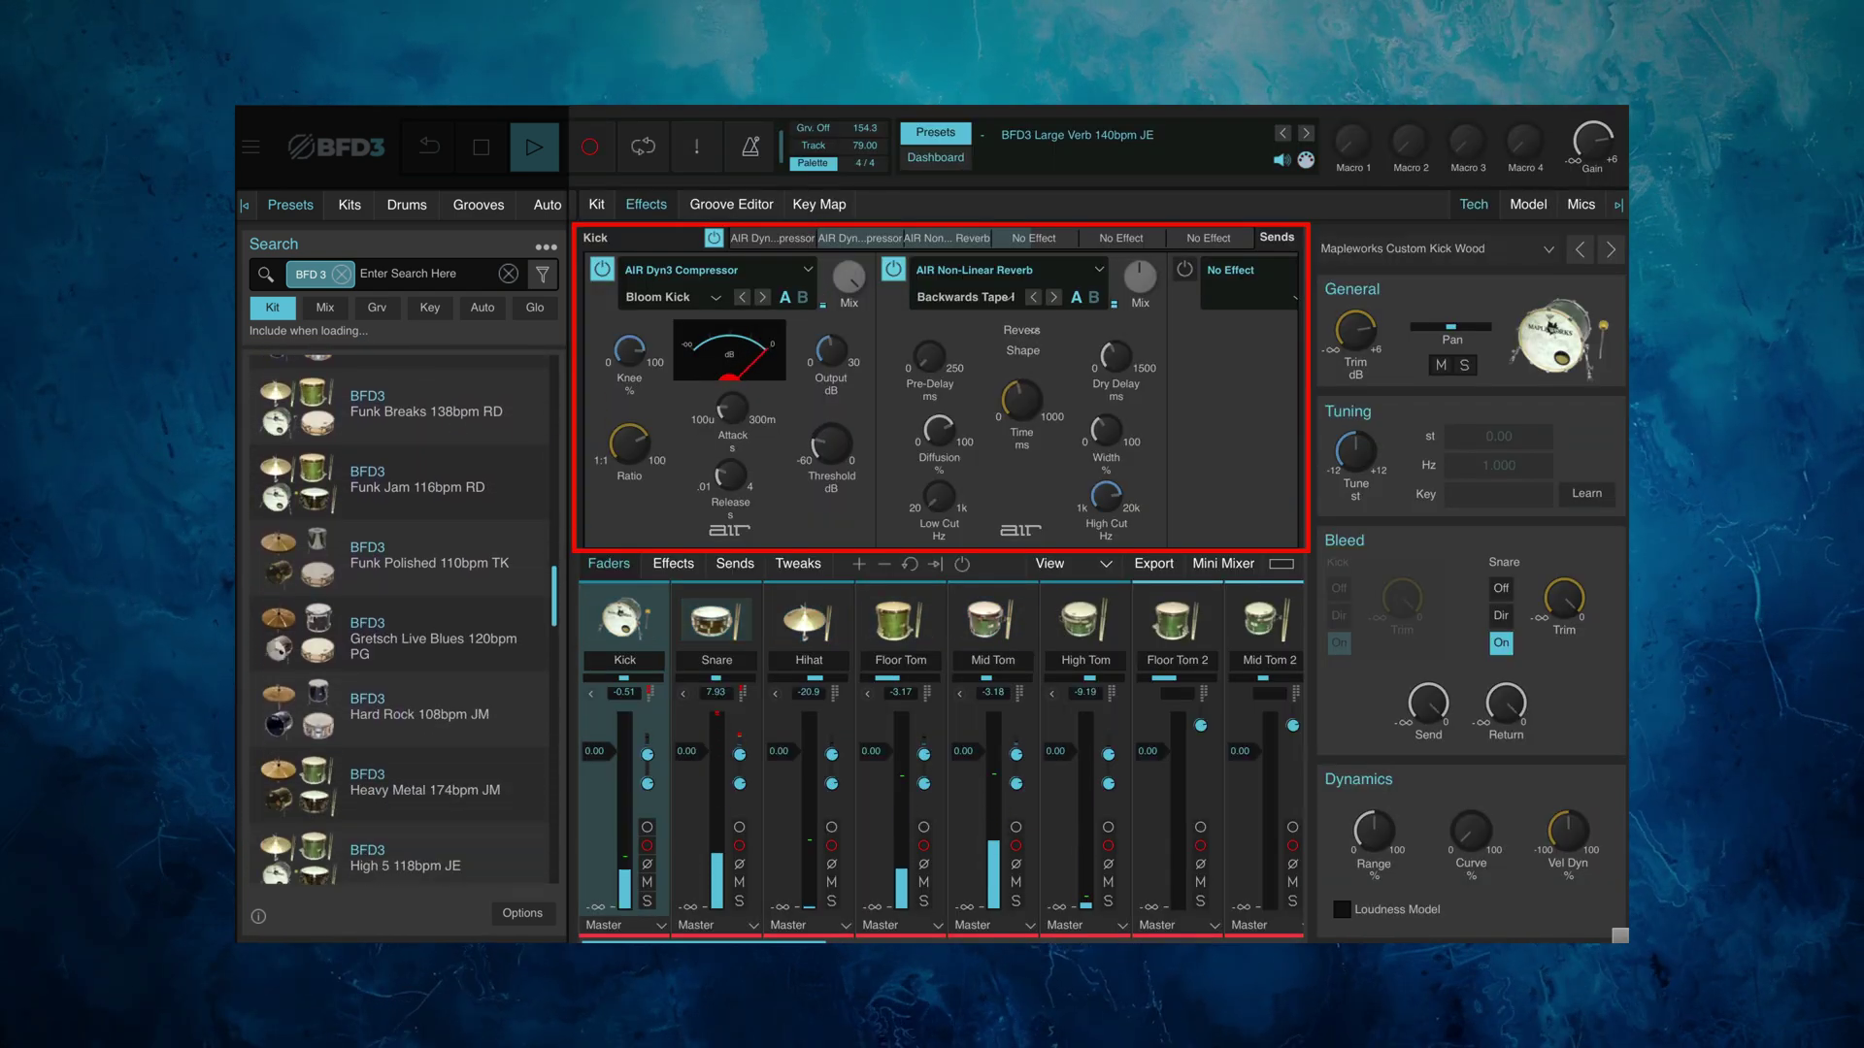
scroll(400, 618, down, 1)
scroll(400, 620, down, 1)
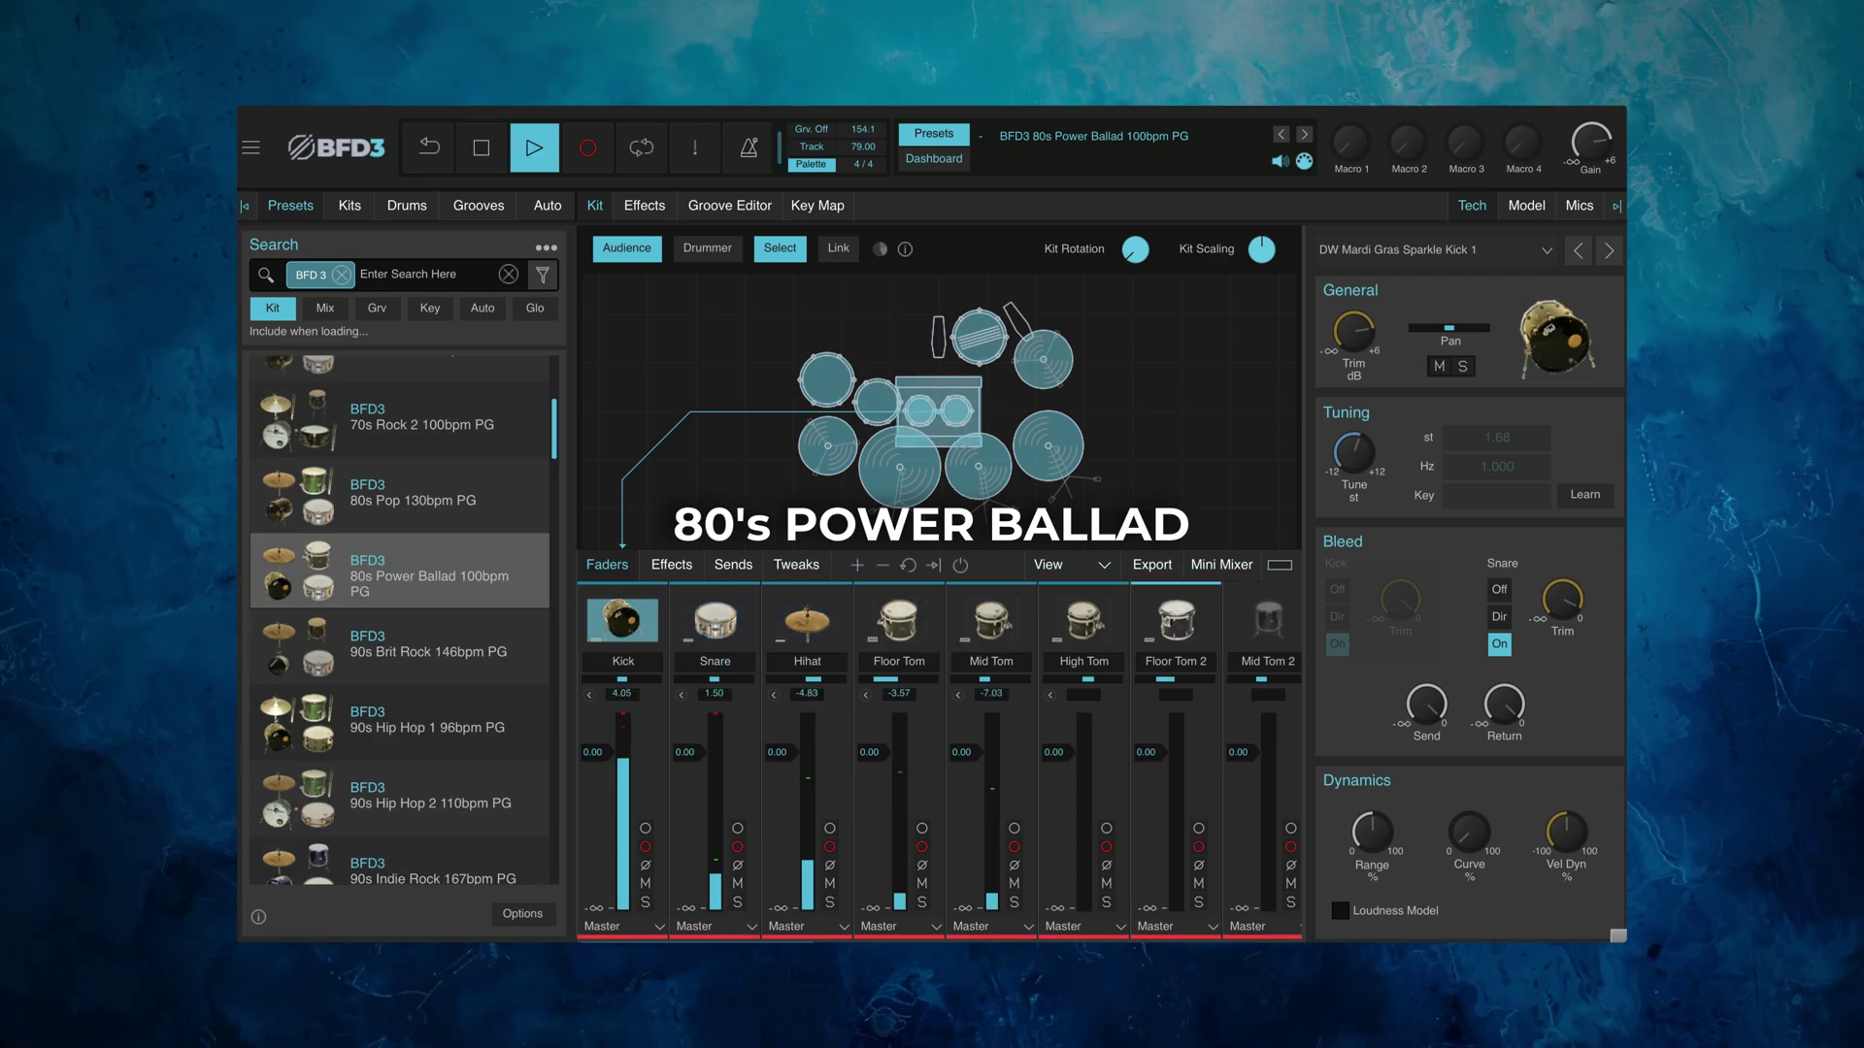
scroll(401, 619, up, 2)
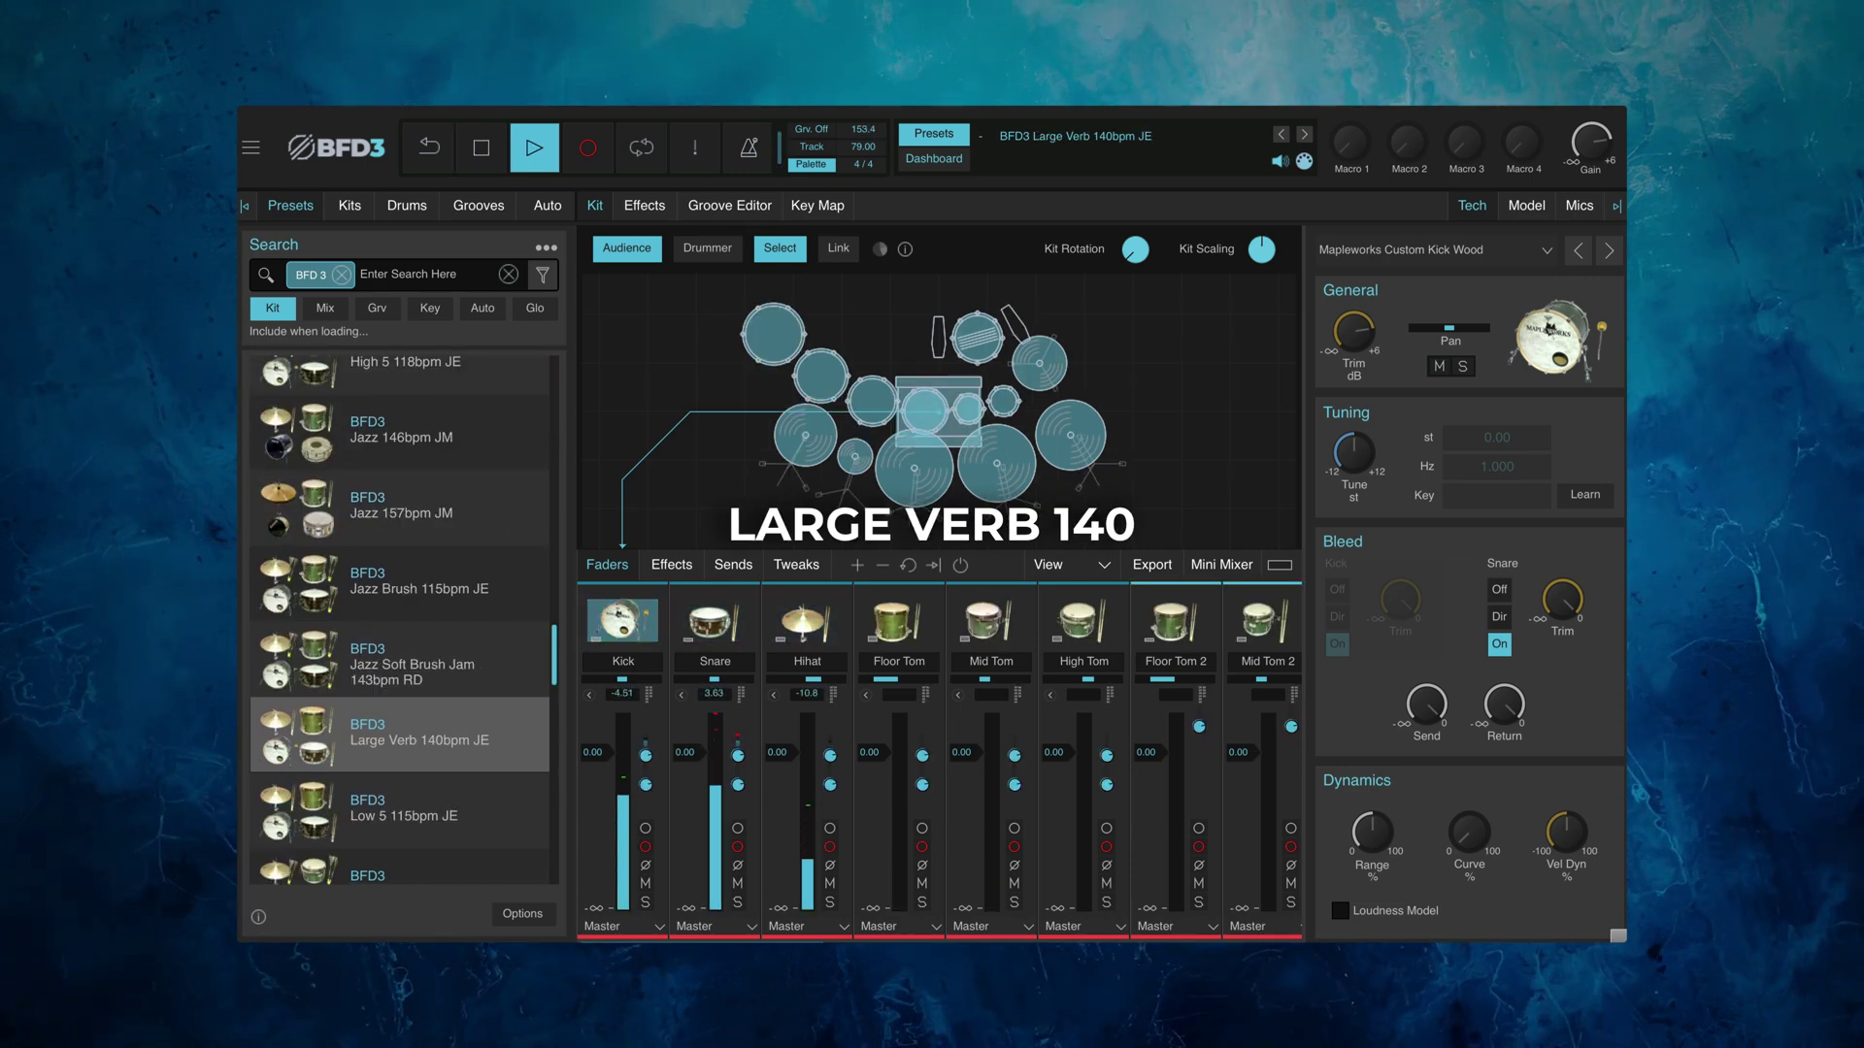
Select the Snare channel to show its settings
click(723, 649)
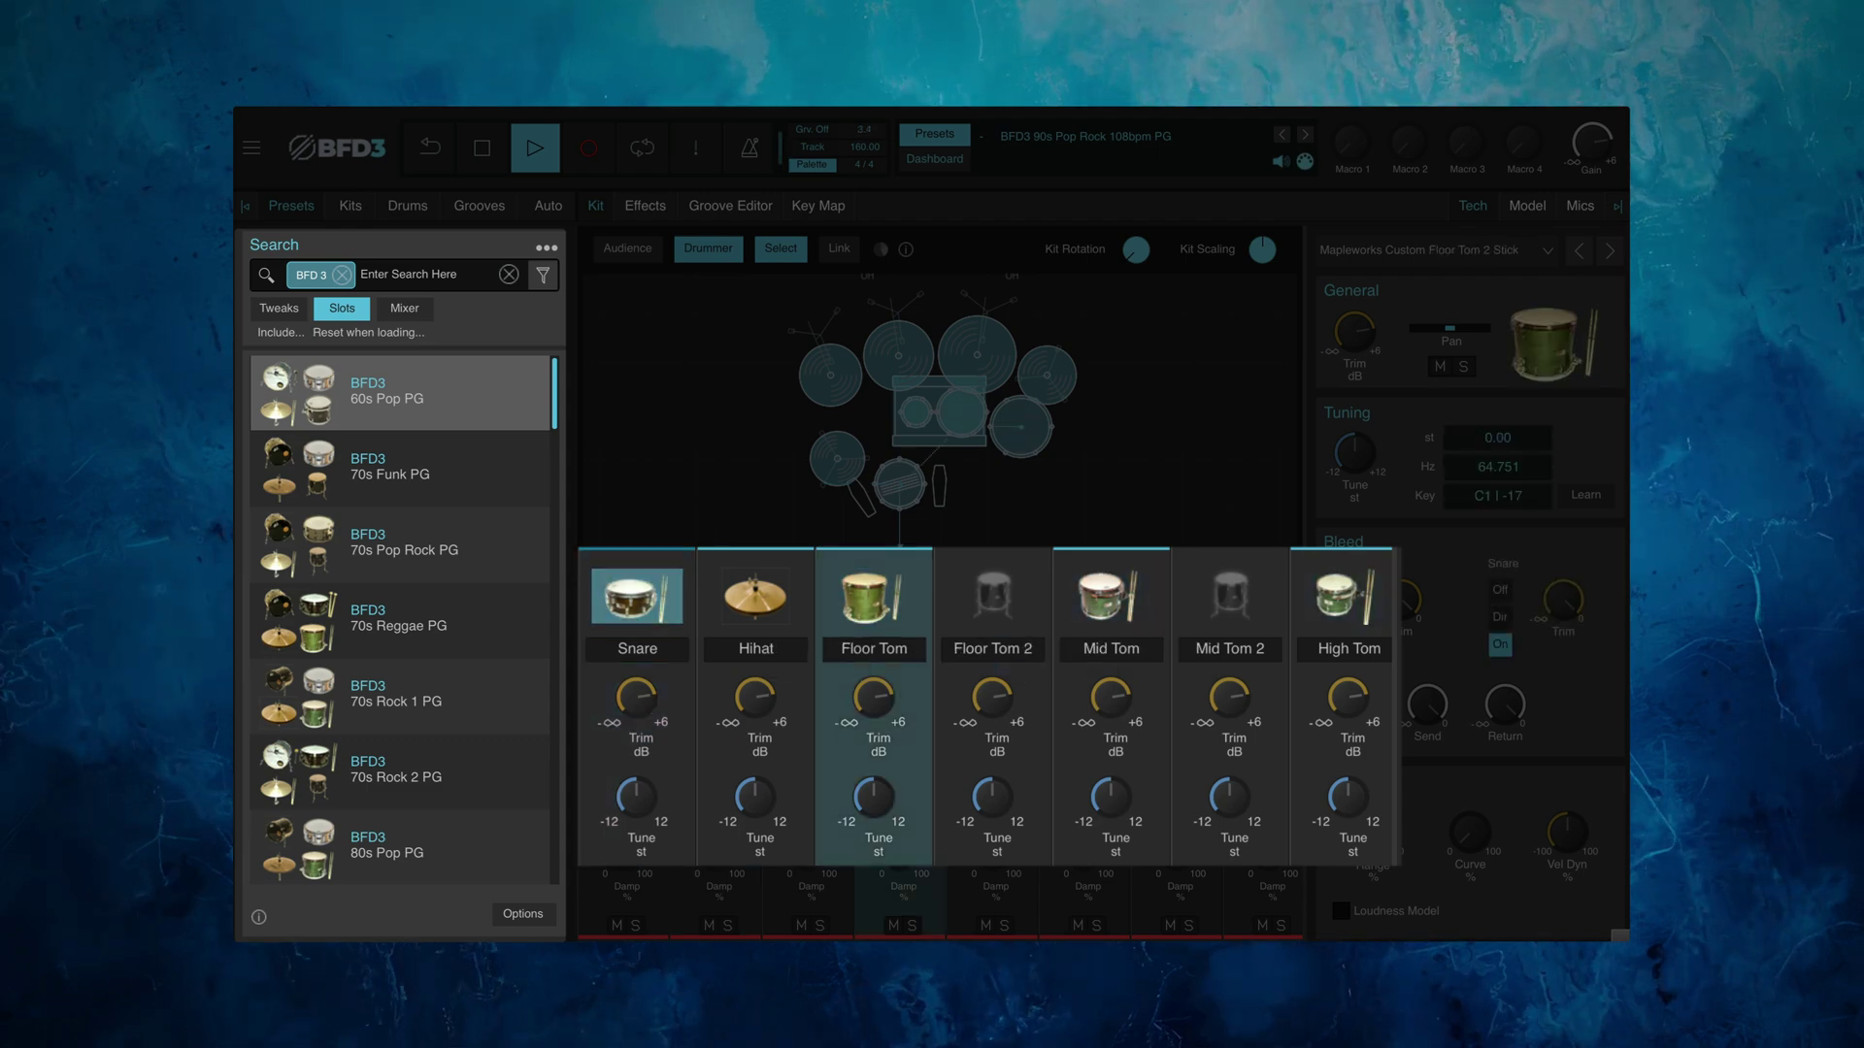
Inspect the High Tom's settings, then the Snare's, in the Tweaks view
click(1381, 574)
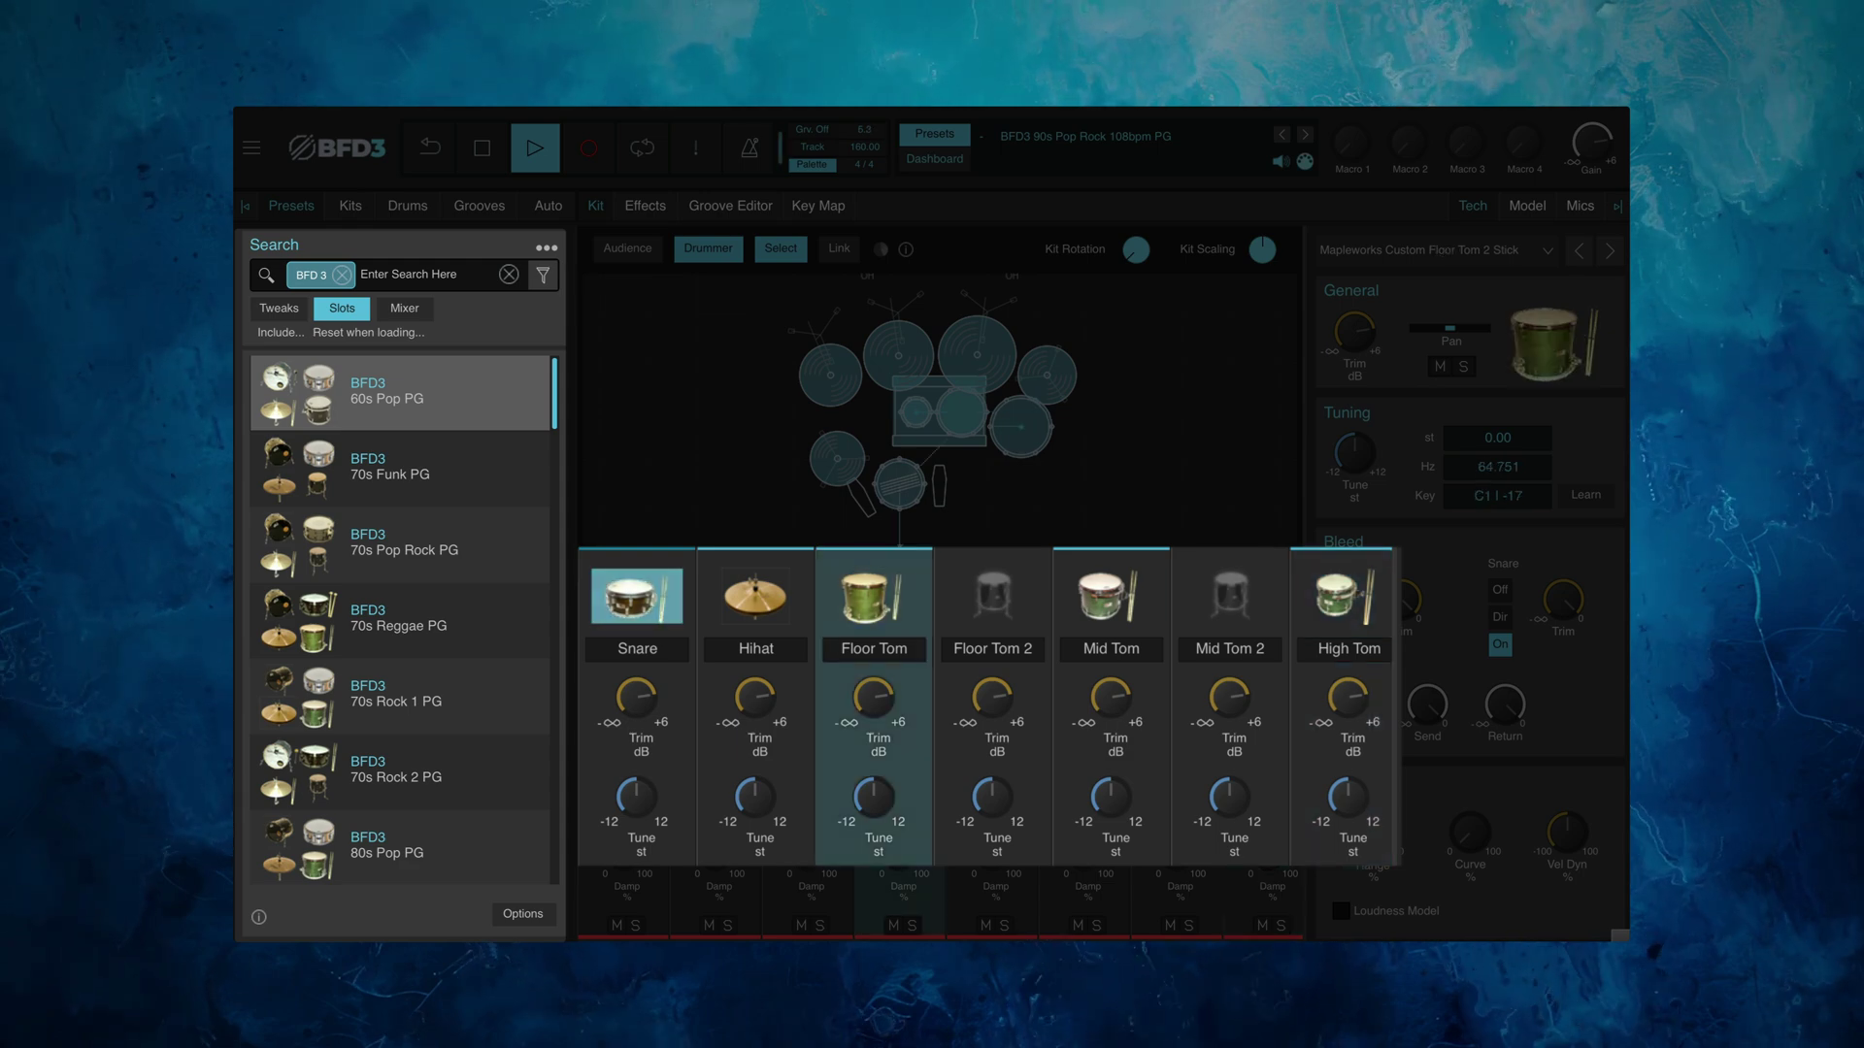
click(674, 568)
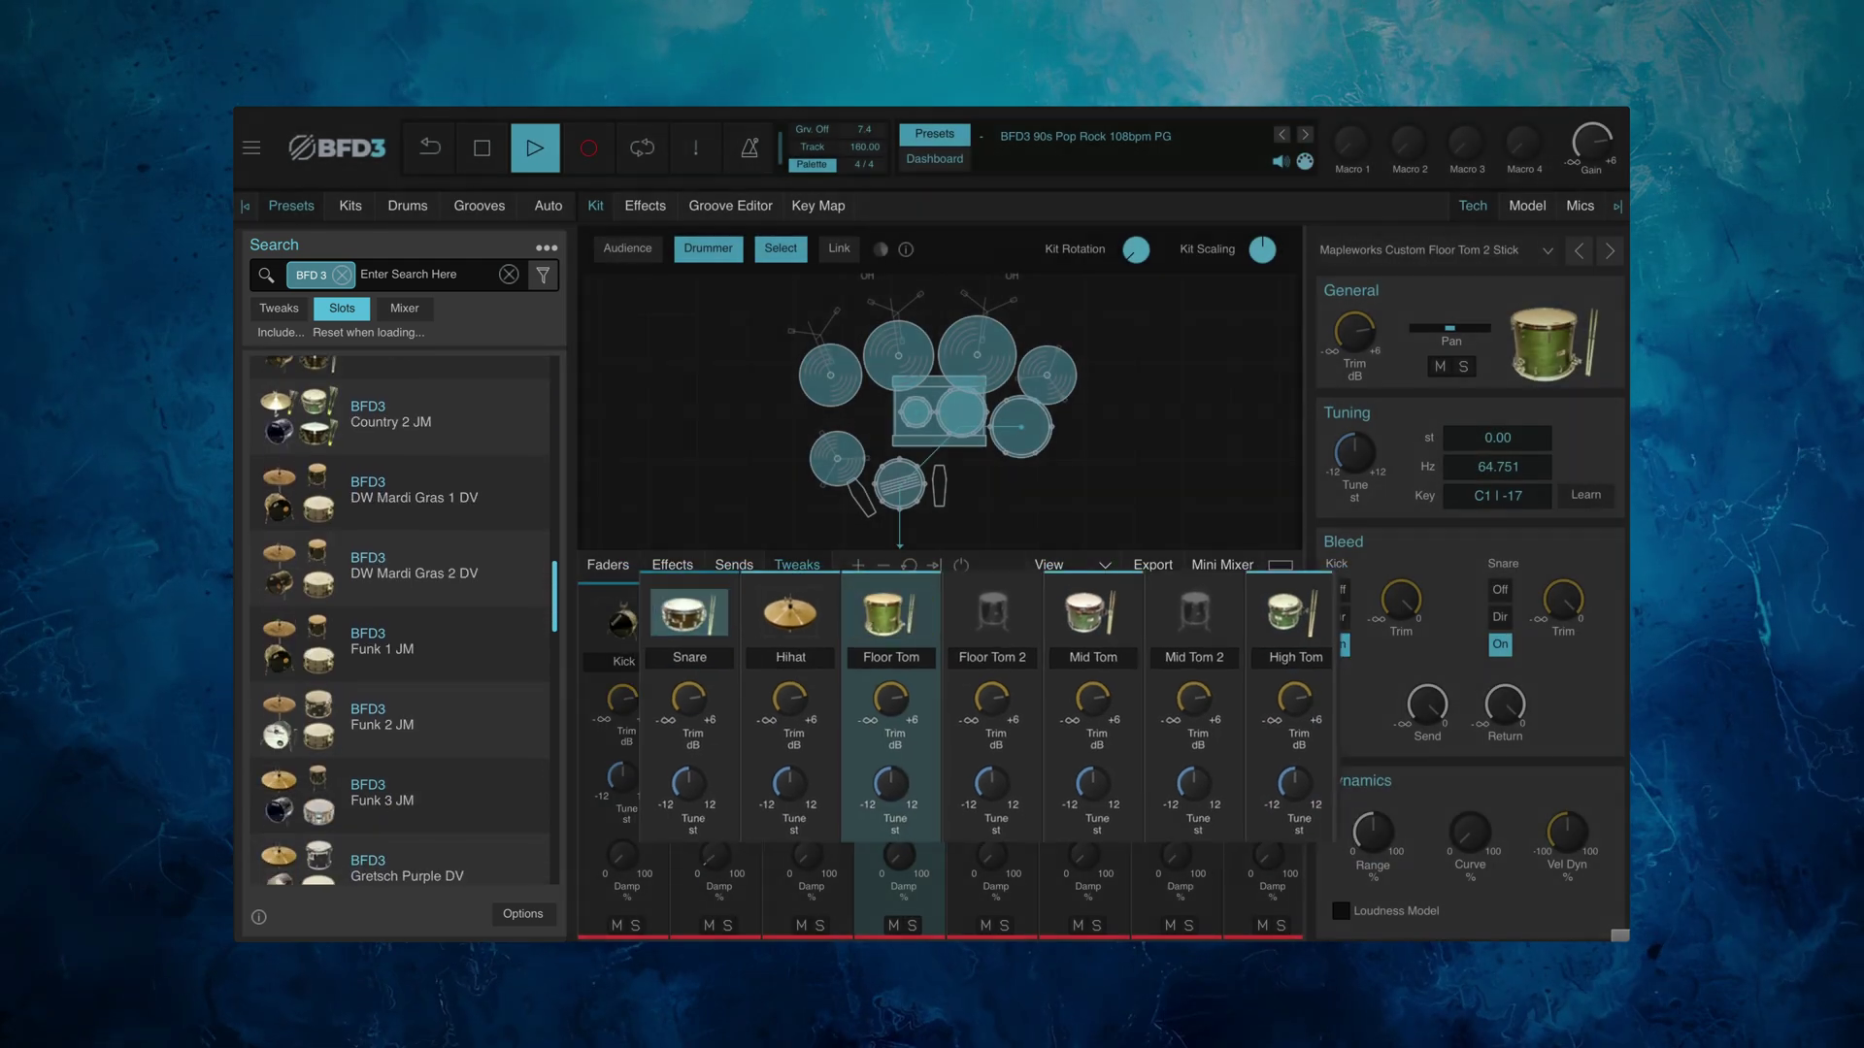
click(741, 601)
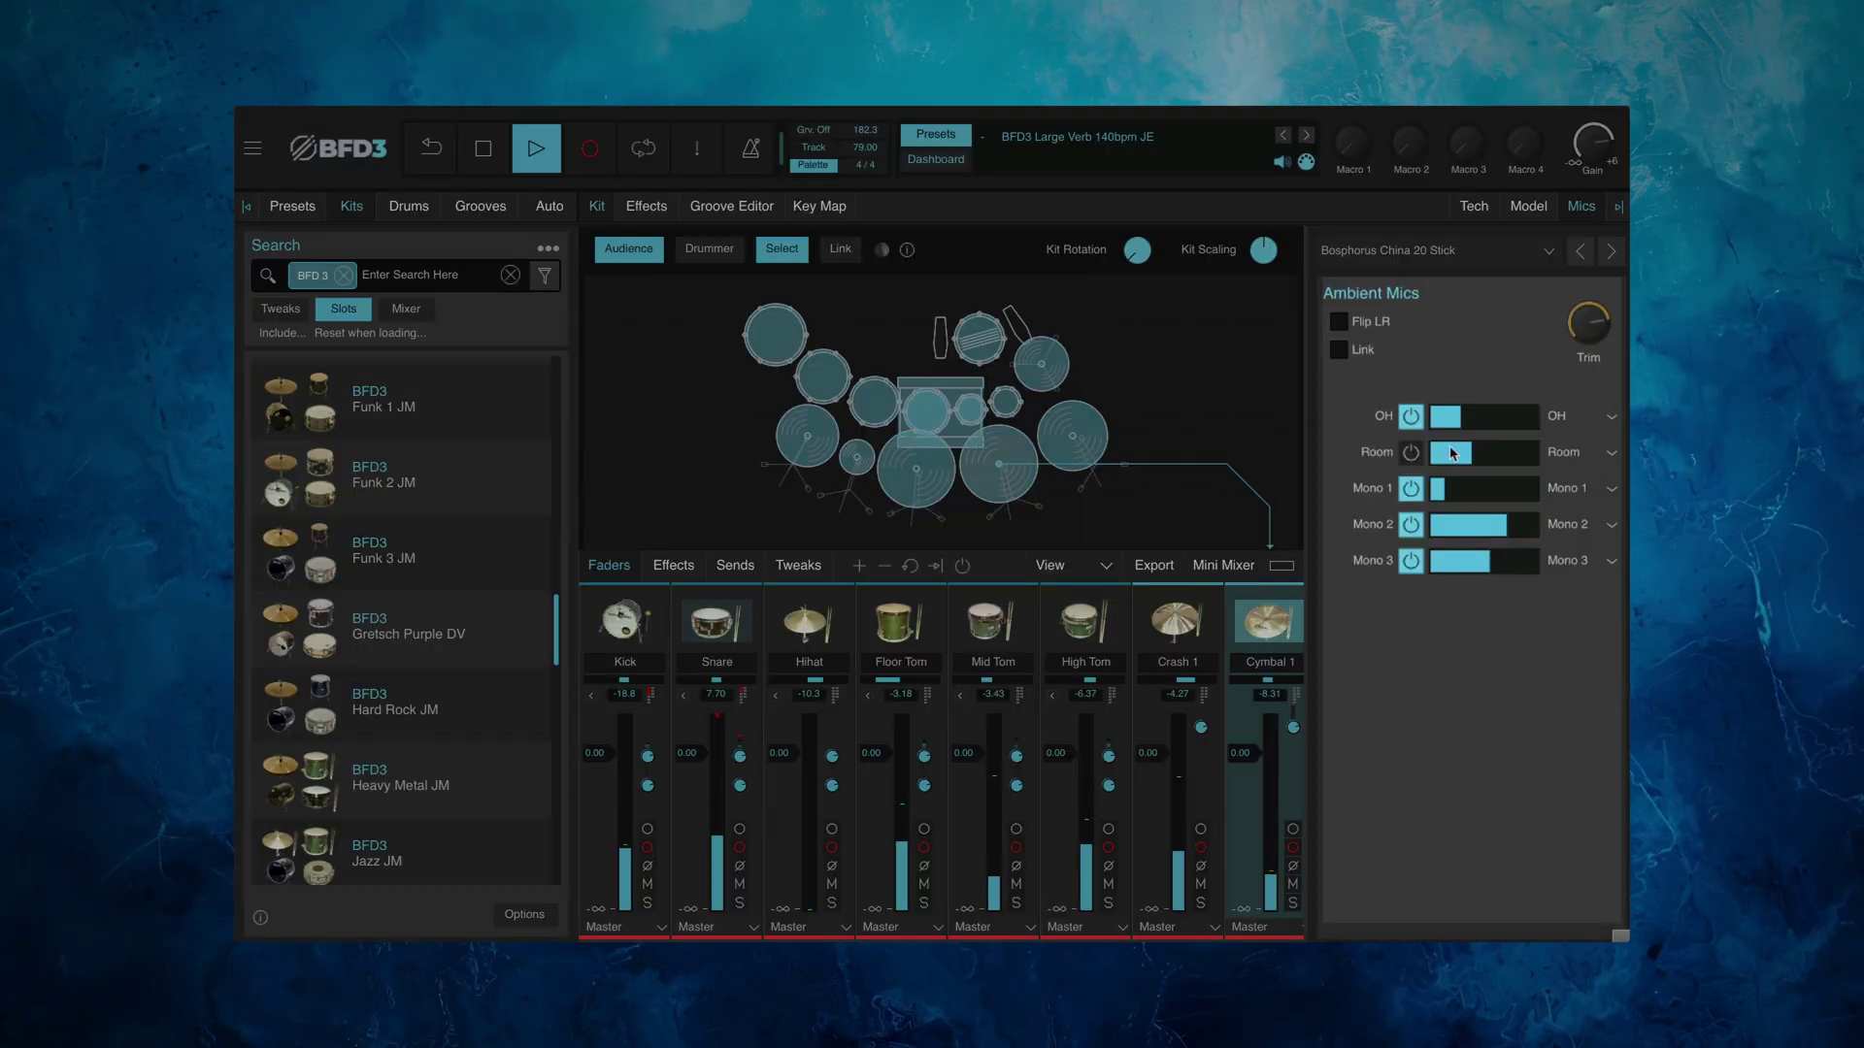
Route overheads to Mono 2, Mono 1 to Room2, room to Amb3, Mono 2 to Side Kit
click(1611, 417)
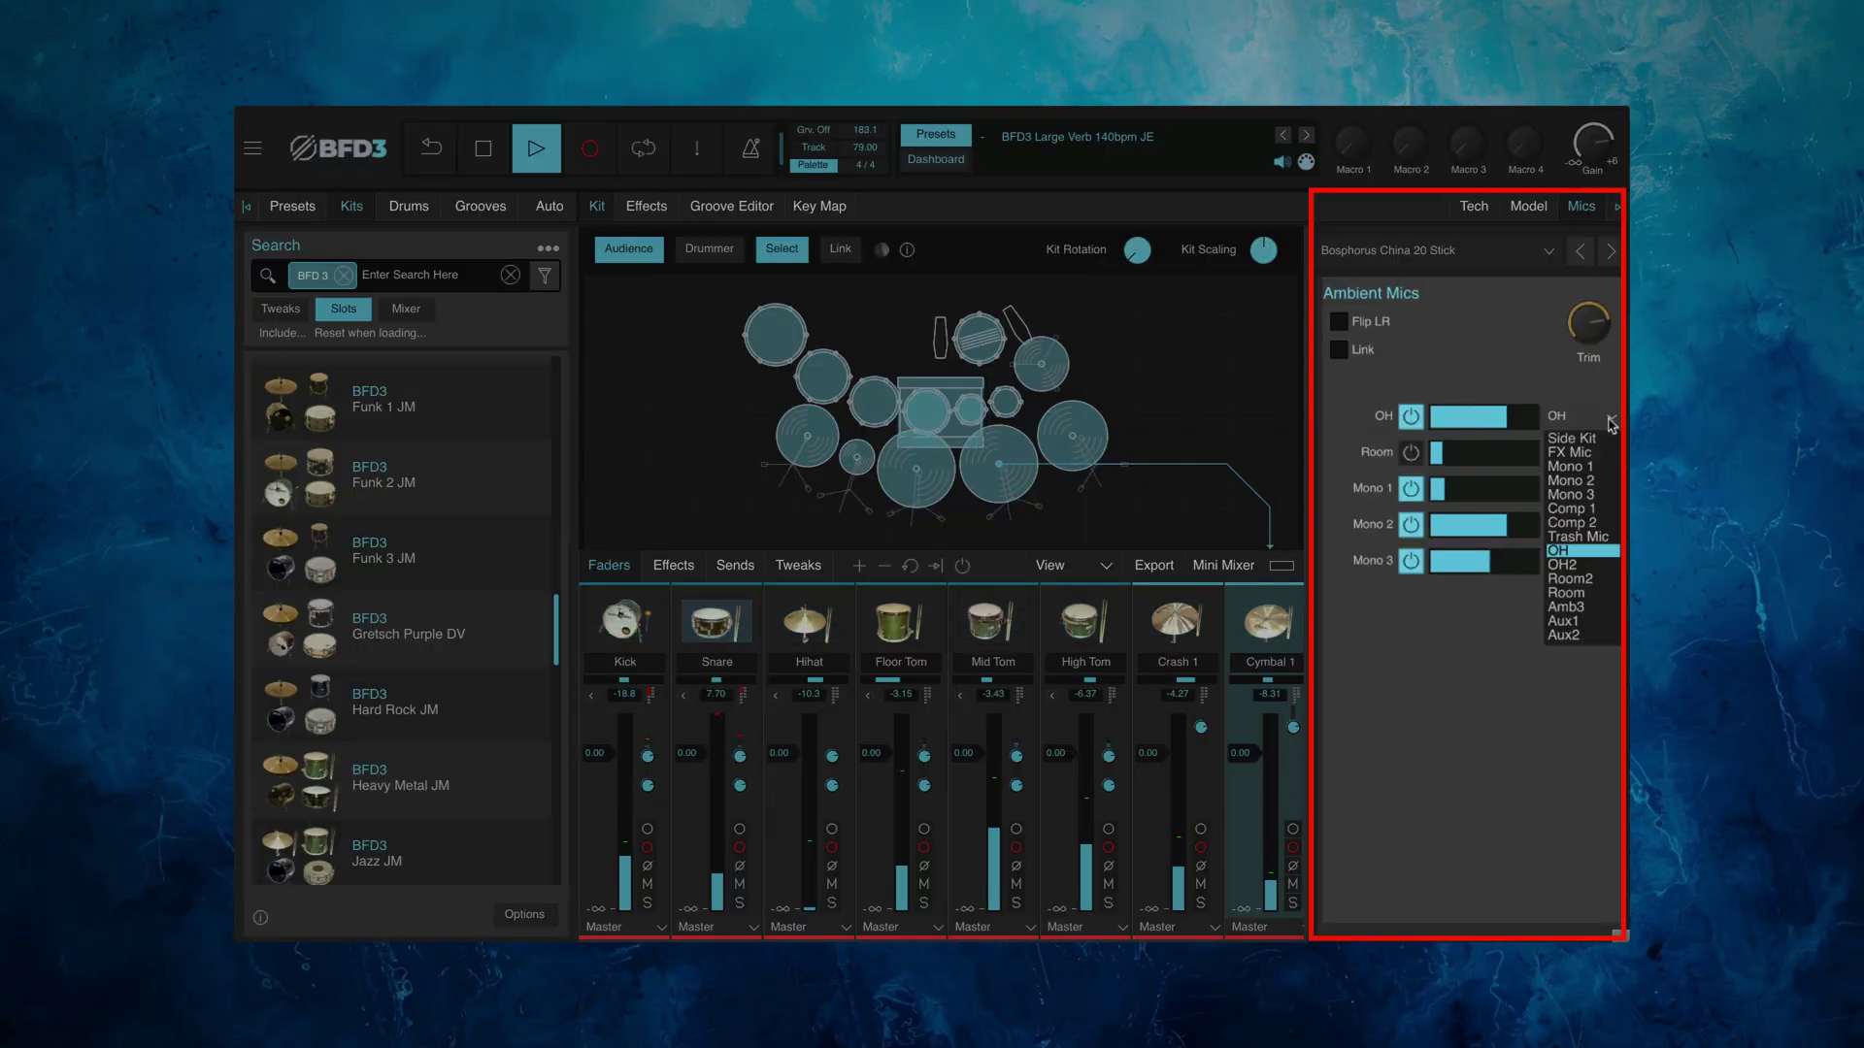
click(1603, 481)
click(1570, 651)
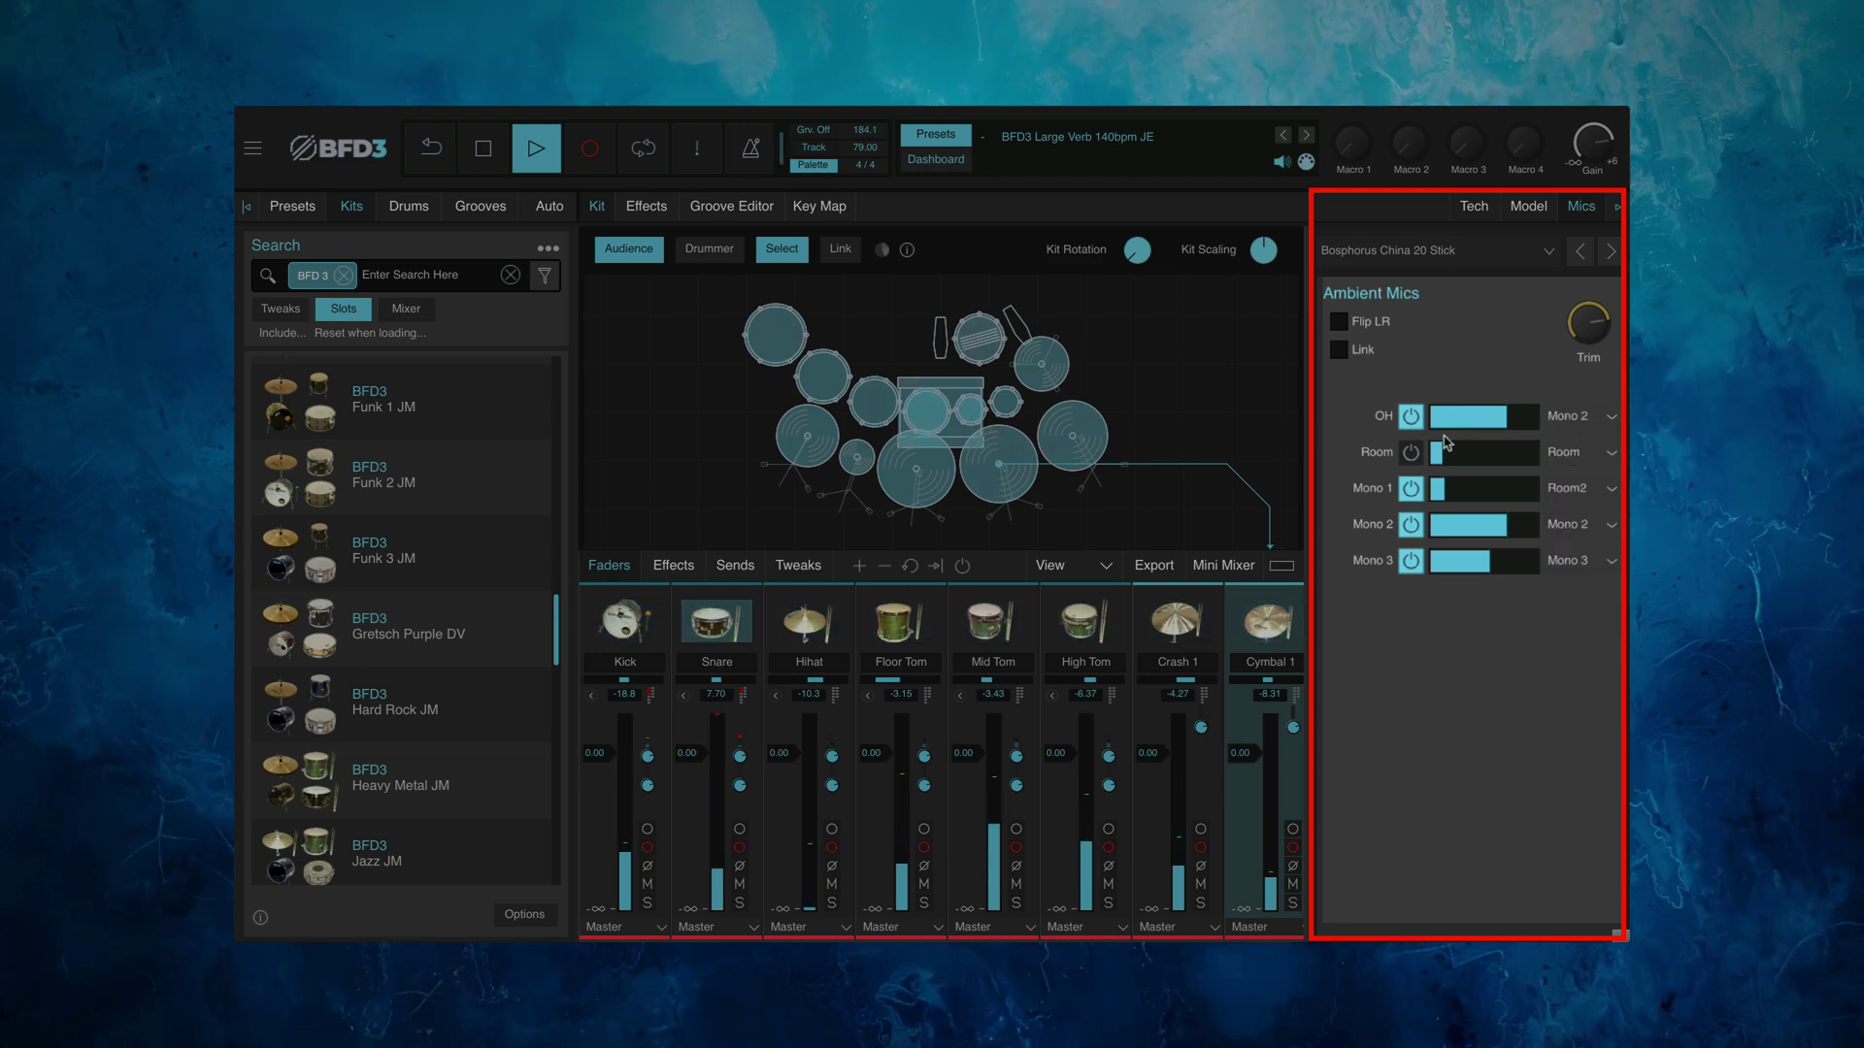
click(1608, 451)
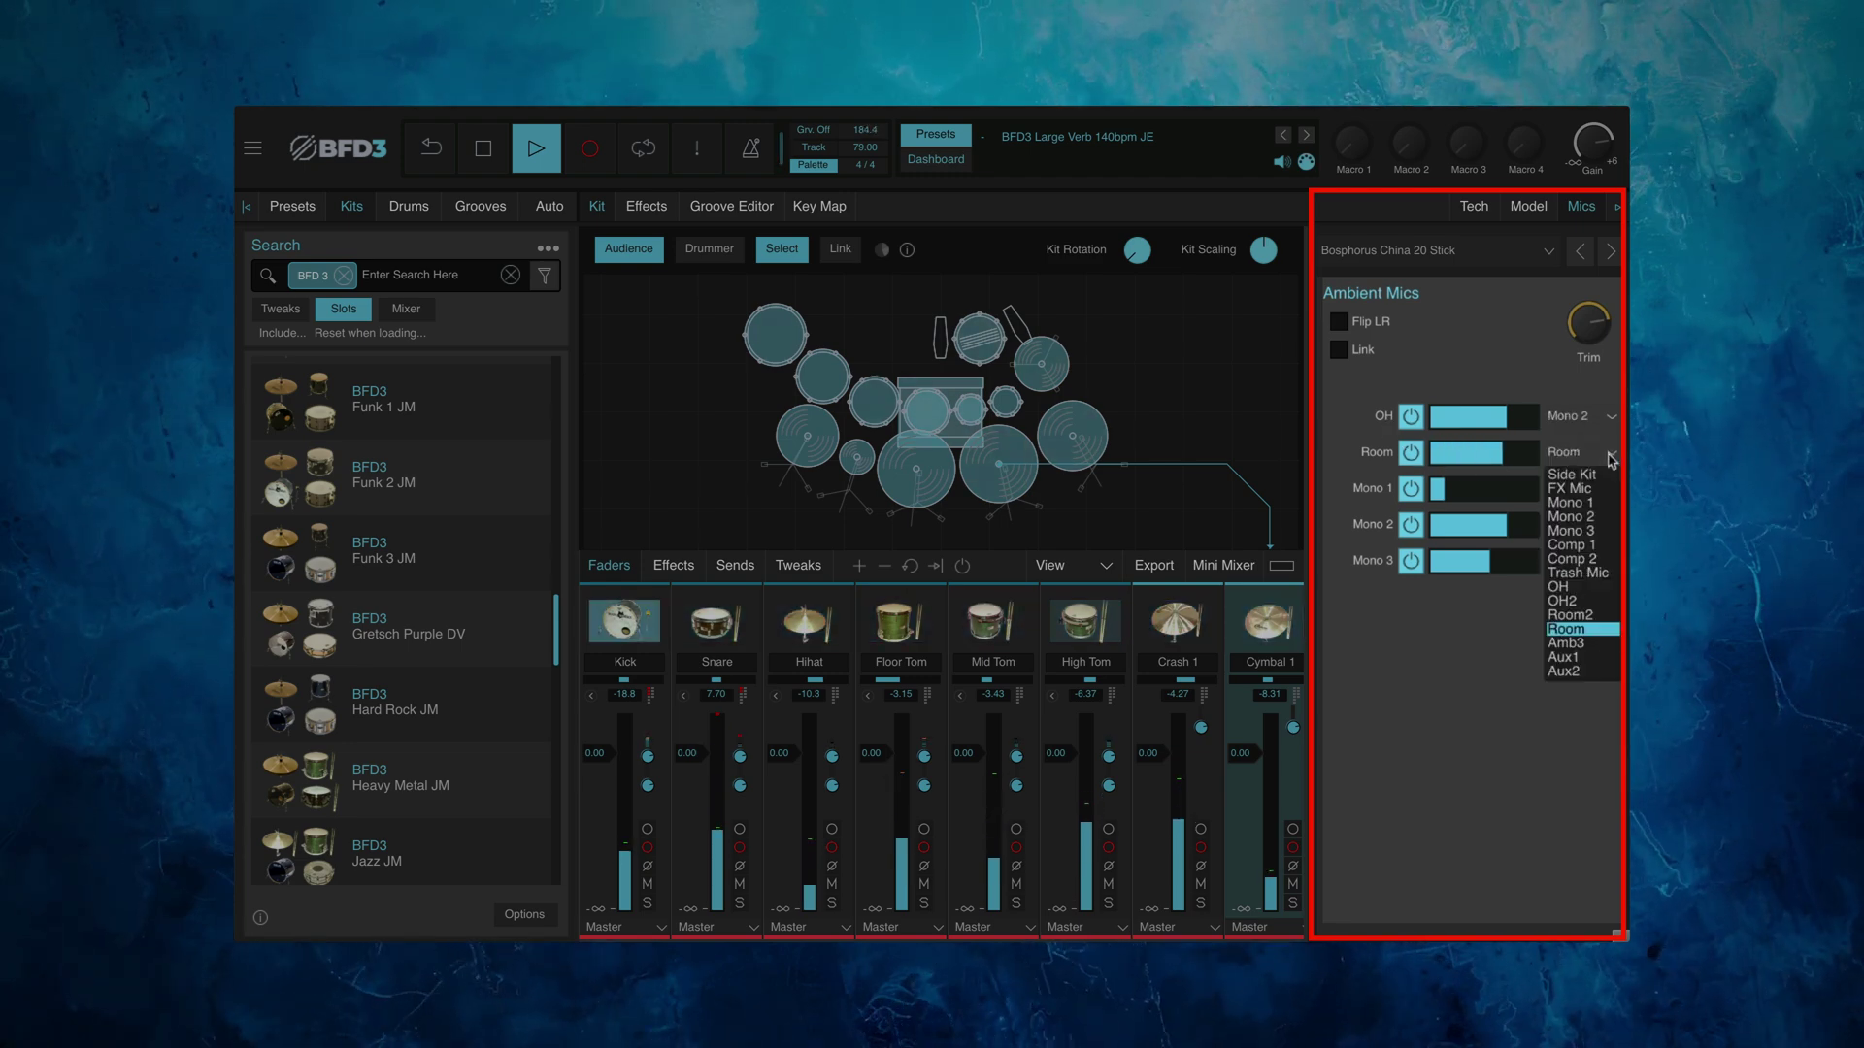
click(1597, 644)
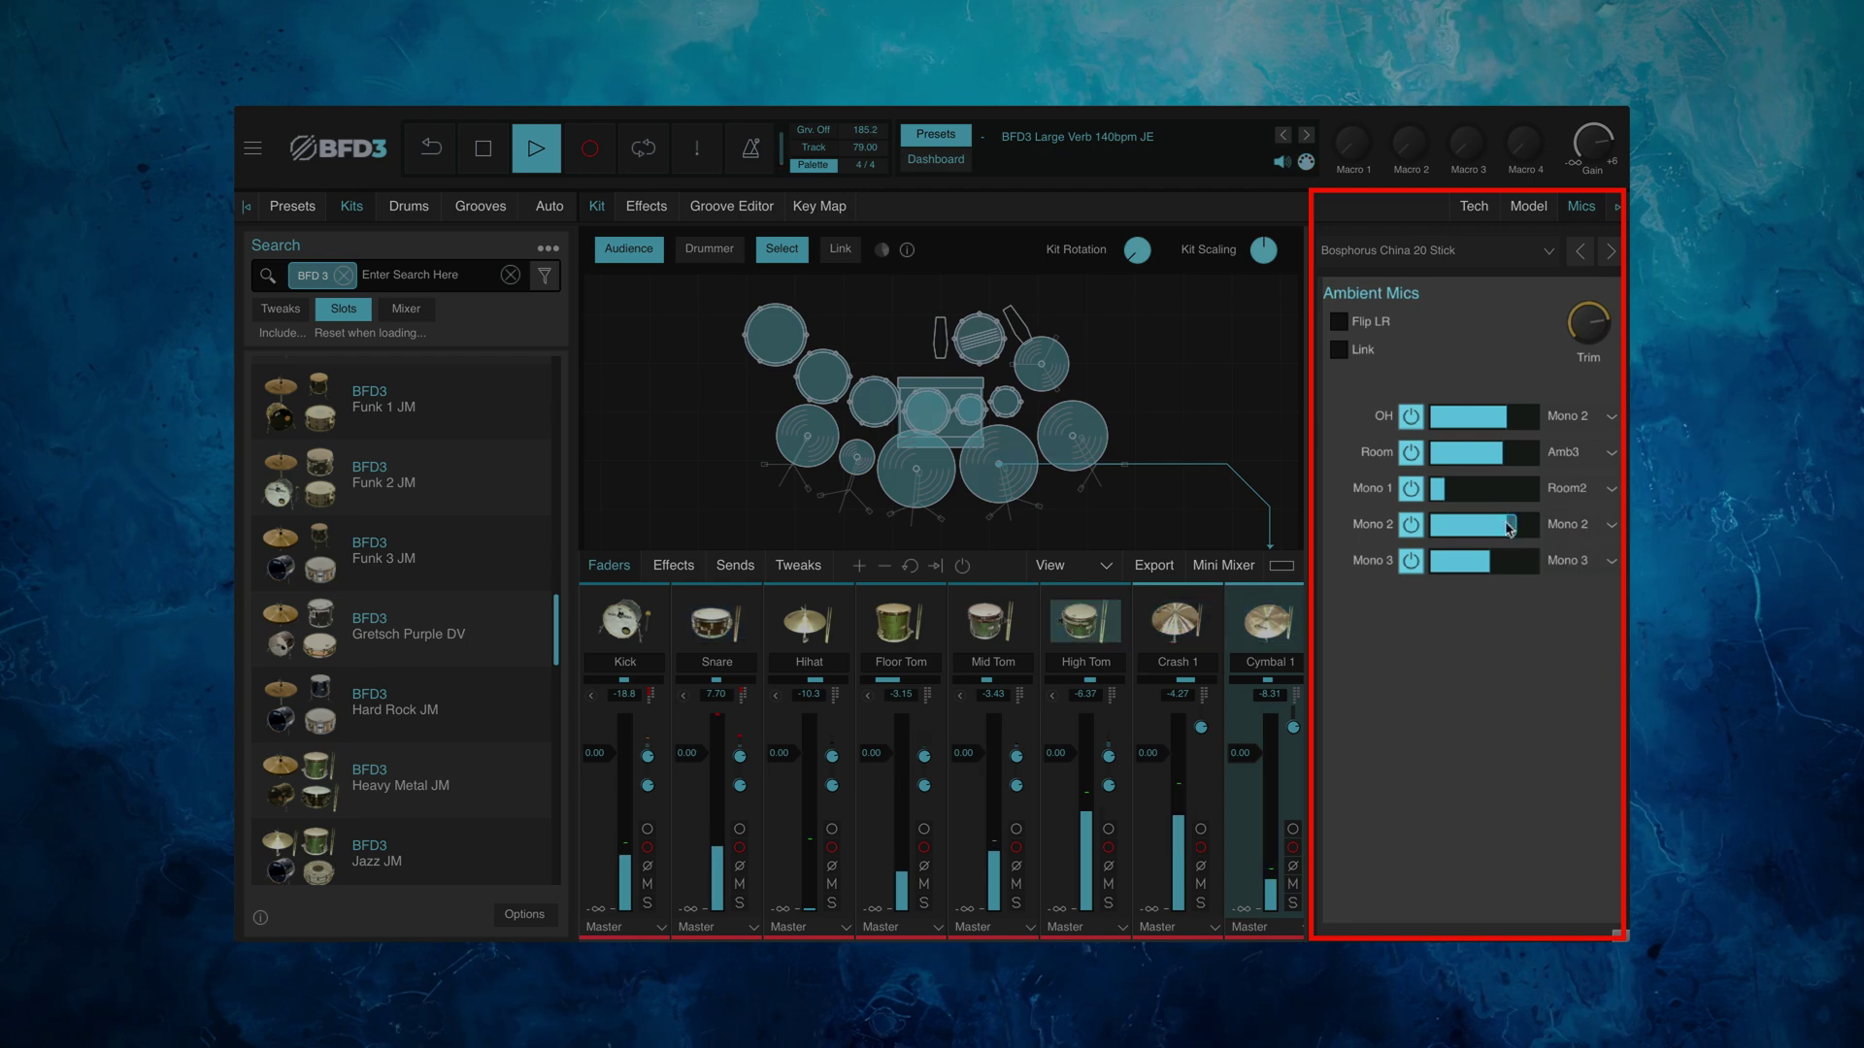
click(1568, 525)
click(1575, 547)
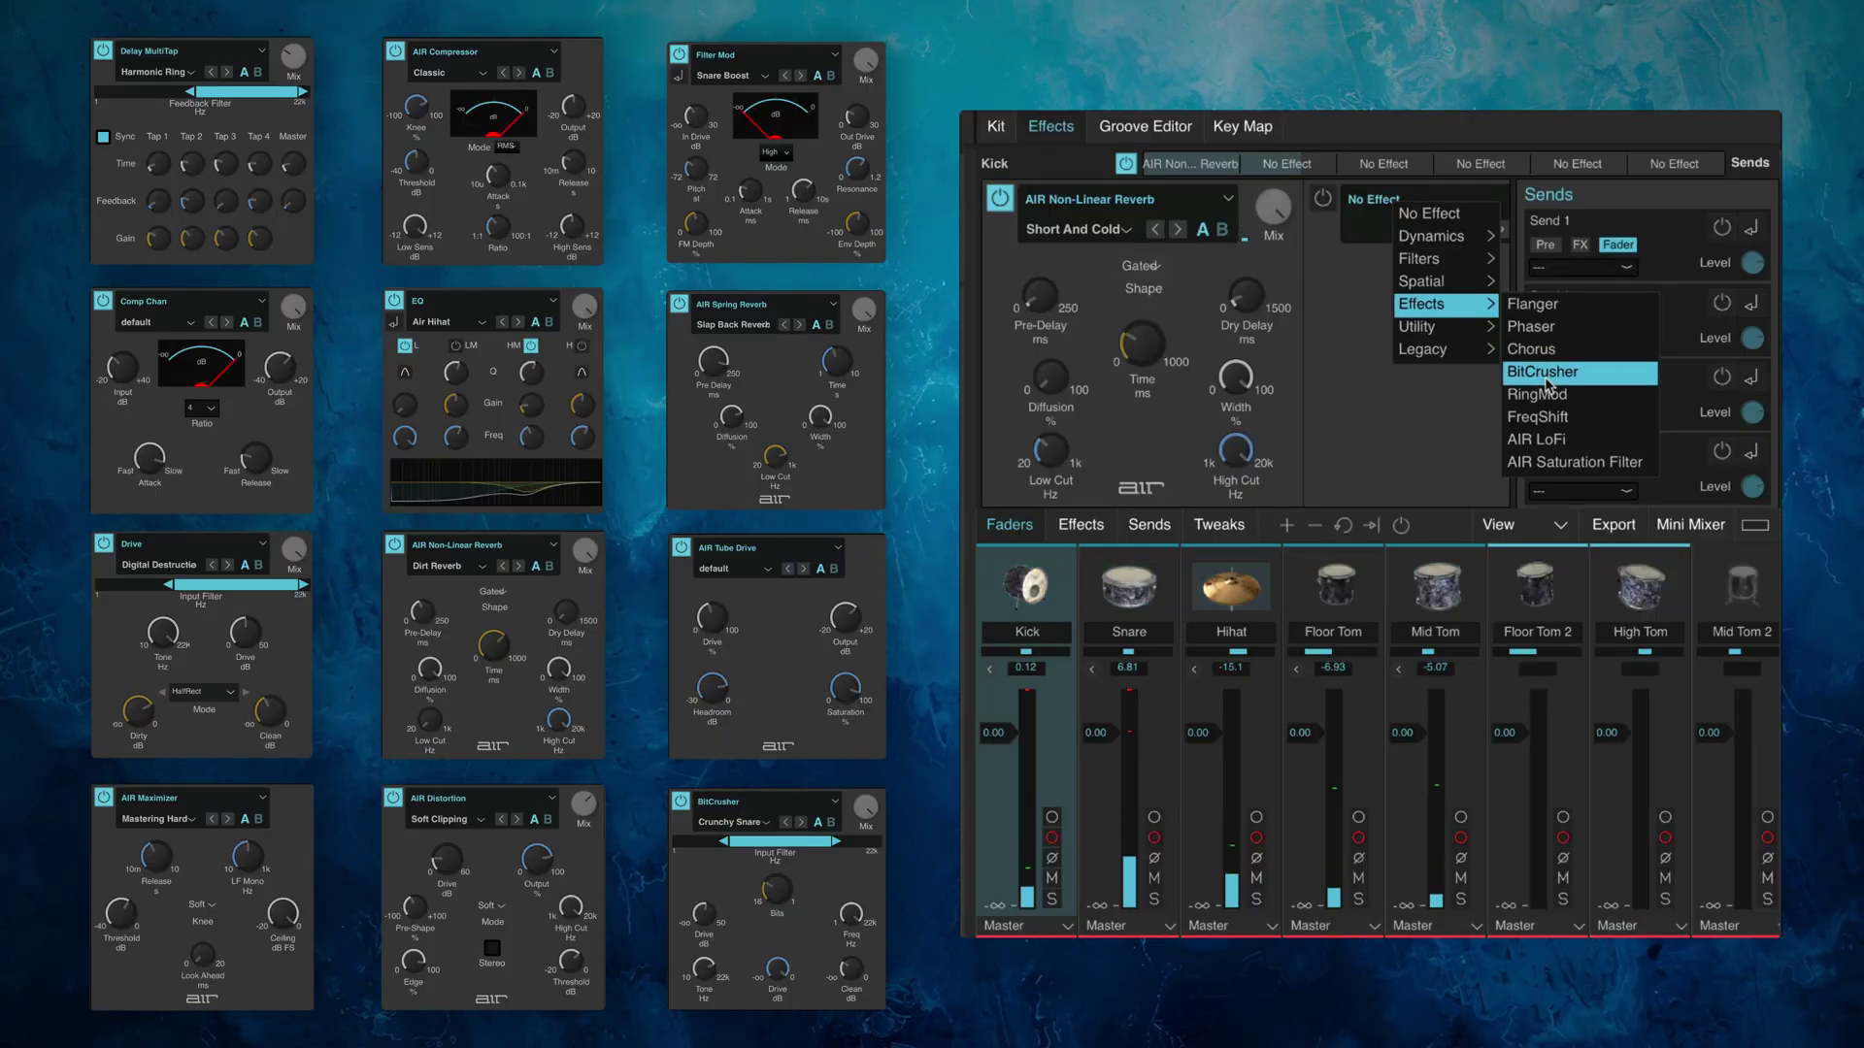
Add a BitCrusher with the NES preset to the Kick's second effect slot
click(1548, 386)
click(1500, 229)
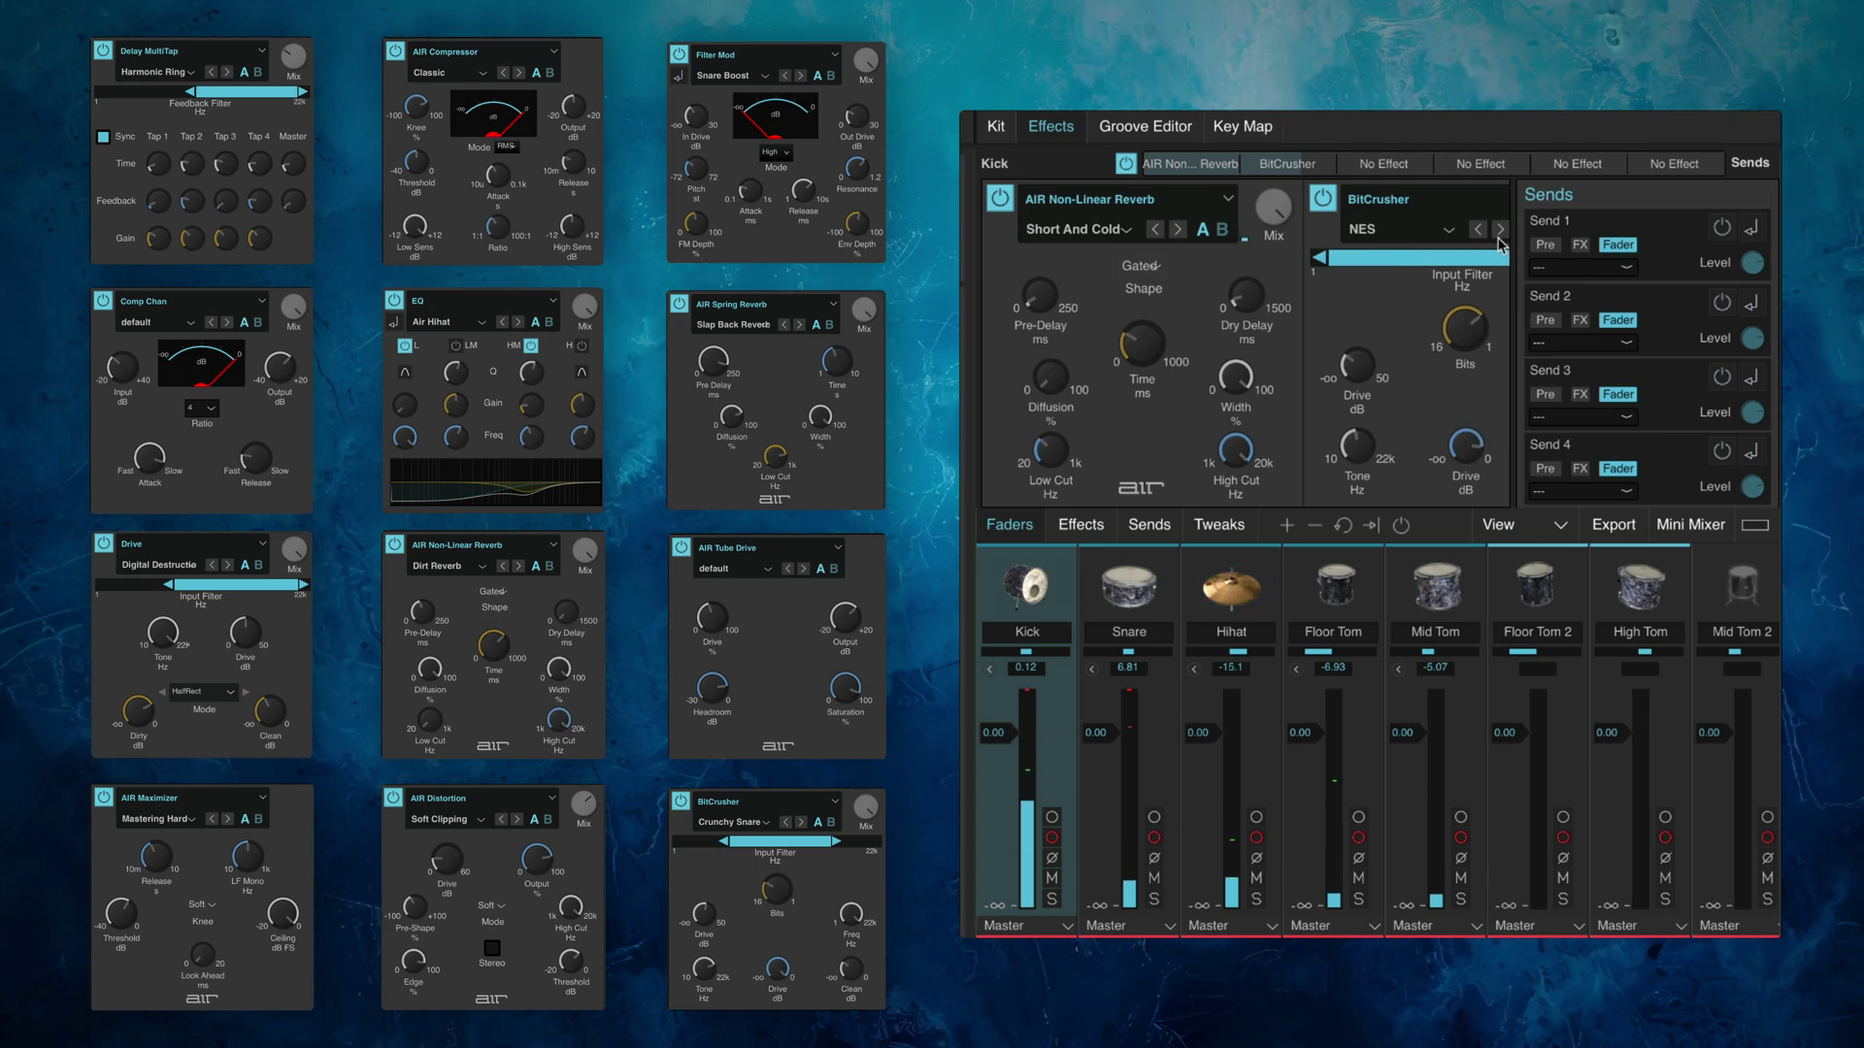
click(1226, 199)
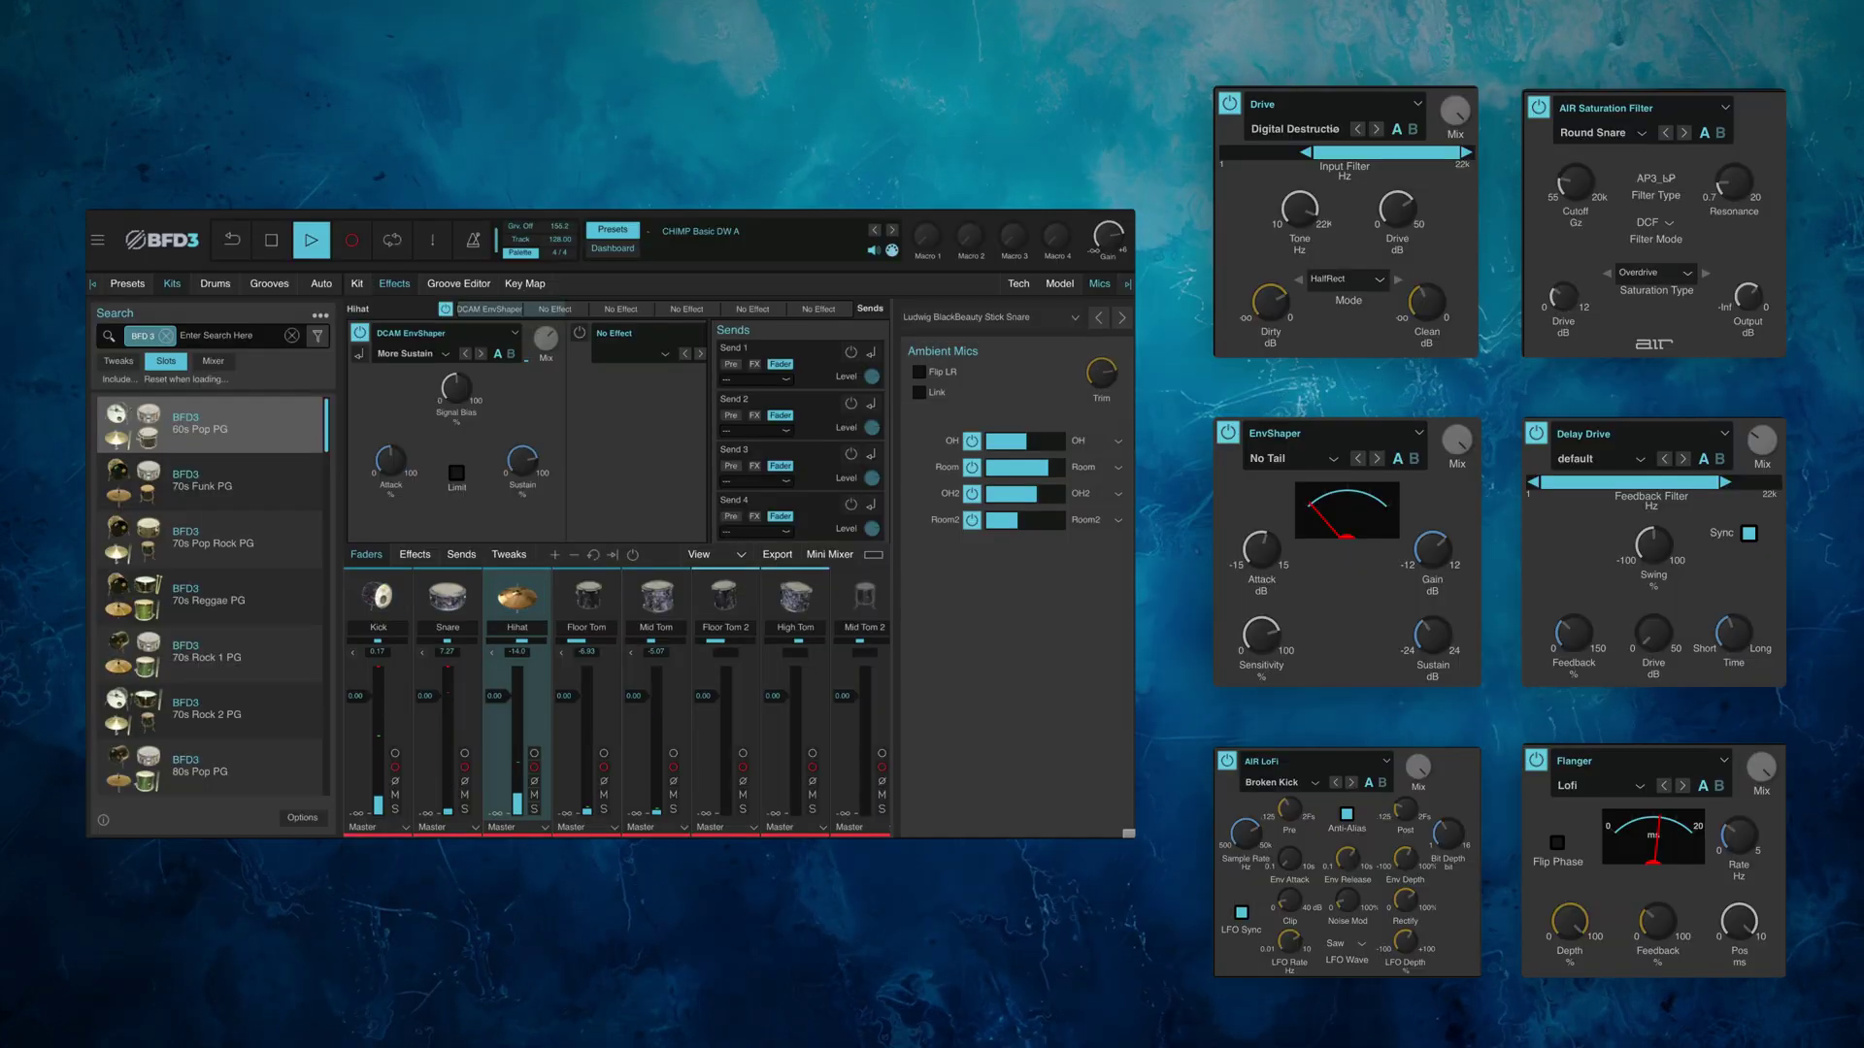
Give the Hihat an AIR Compressor with Non-Lin Flatten preset and send it to Aux2
click(685, 353)
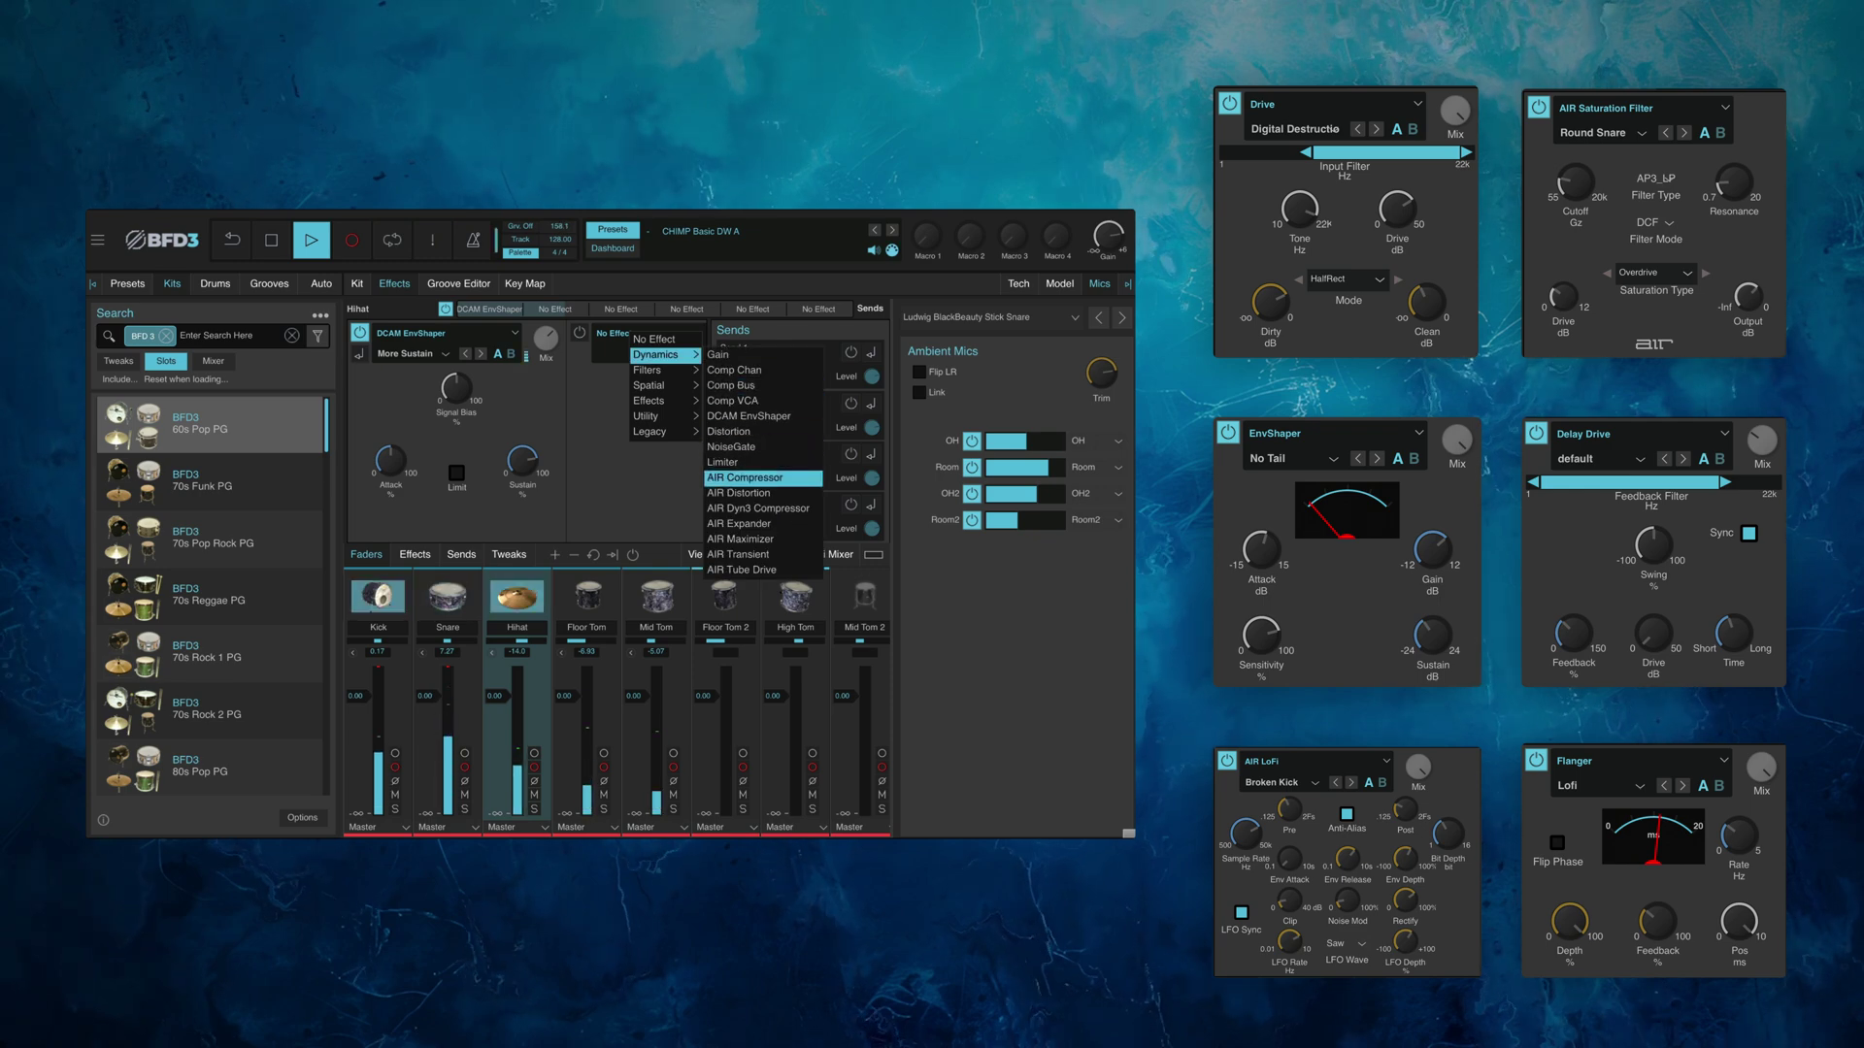
click(764, 480)
click(626, 353)
click(641, 482)
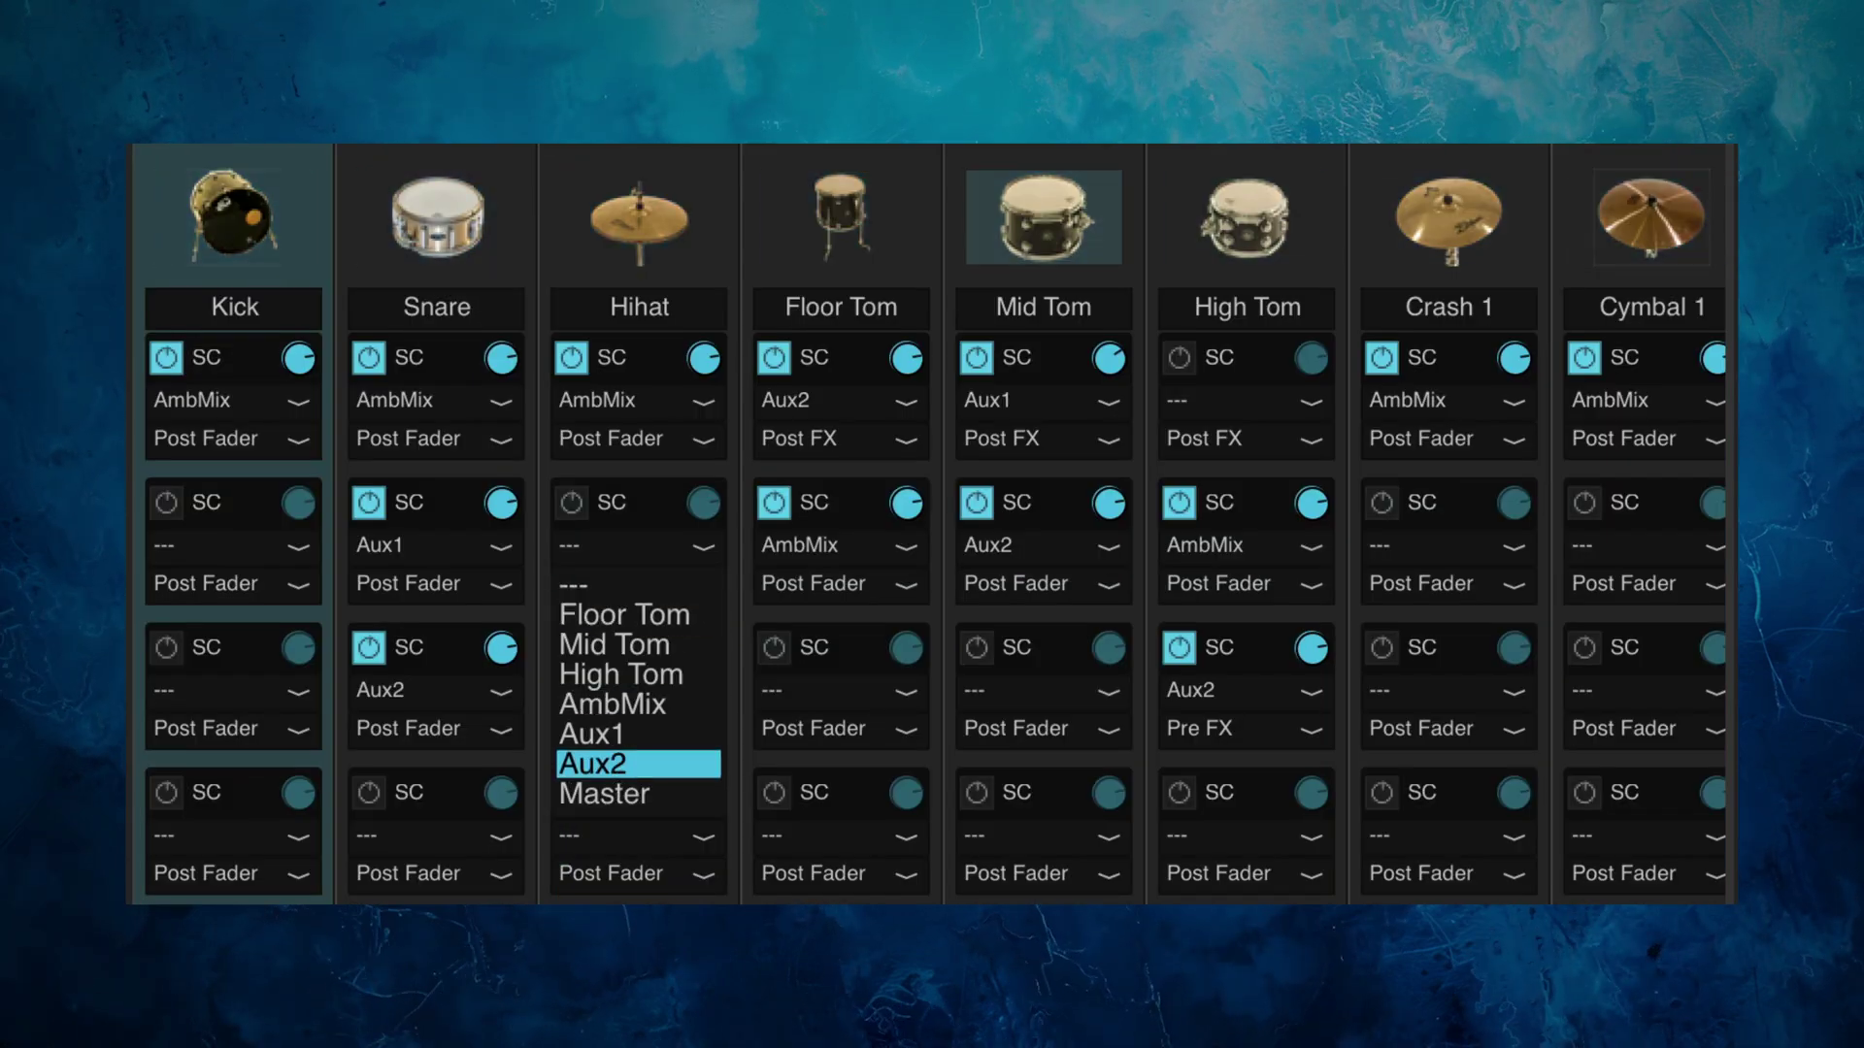
click(592, 764)
click(840, 690)
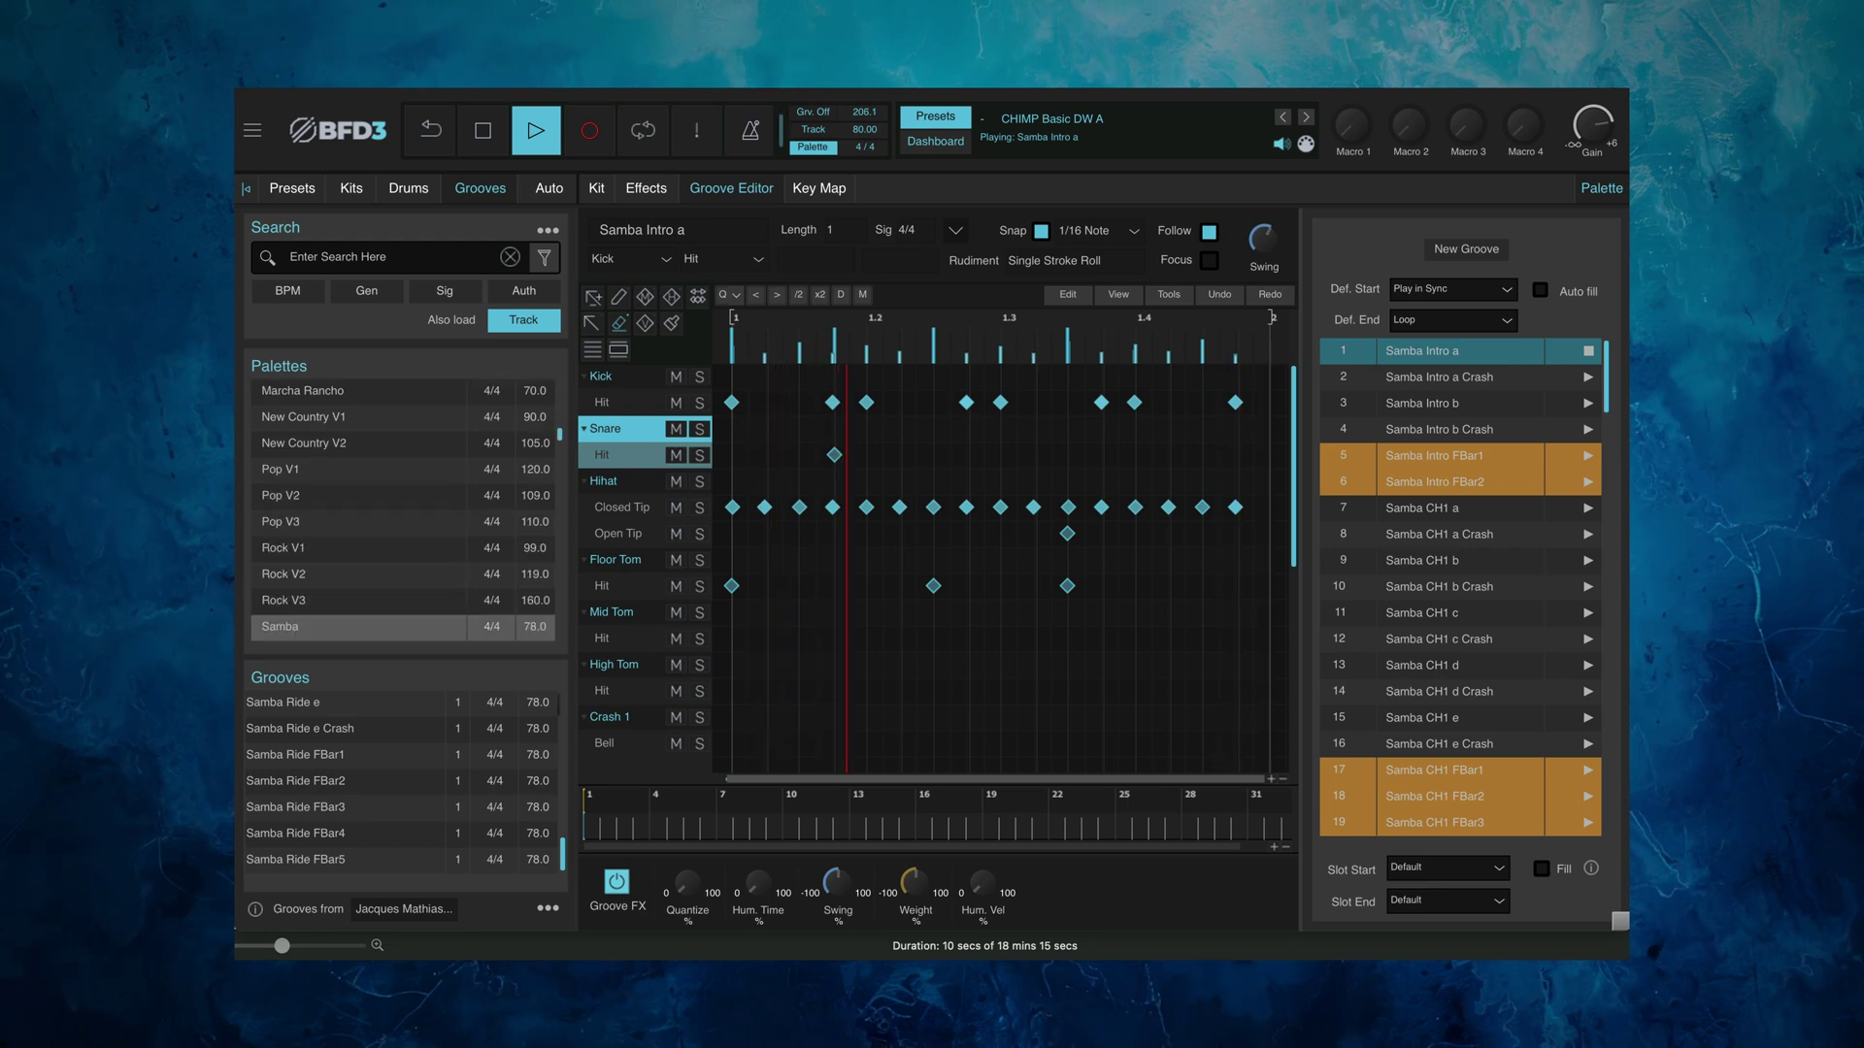
scroll(404, 510, down, 3)
scroll(402, 510, down, 3)
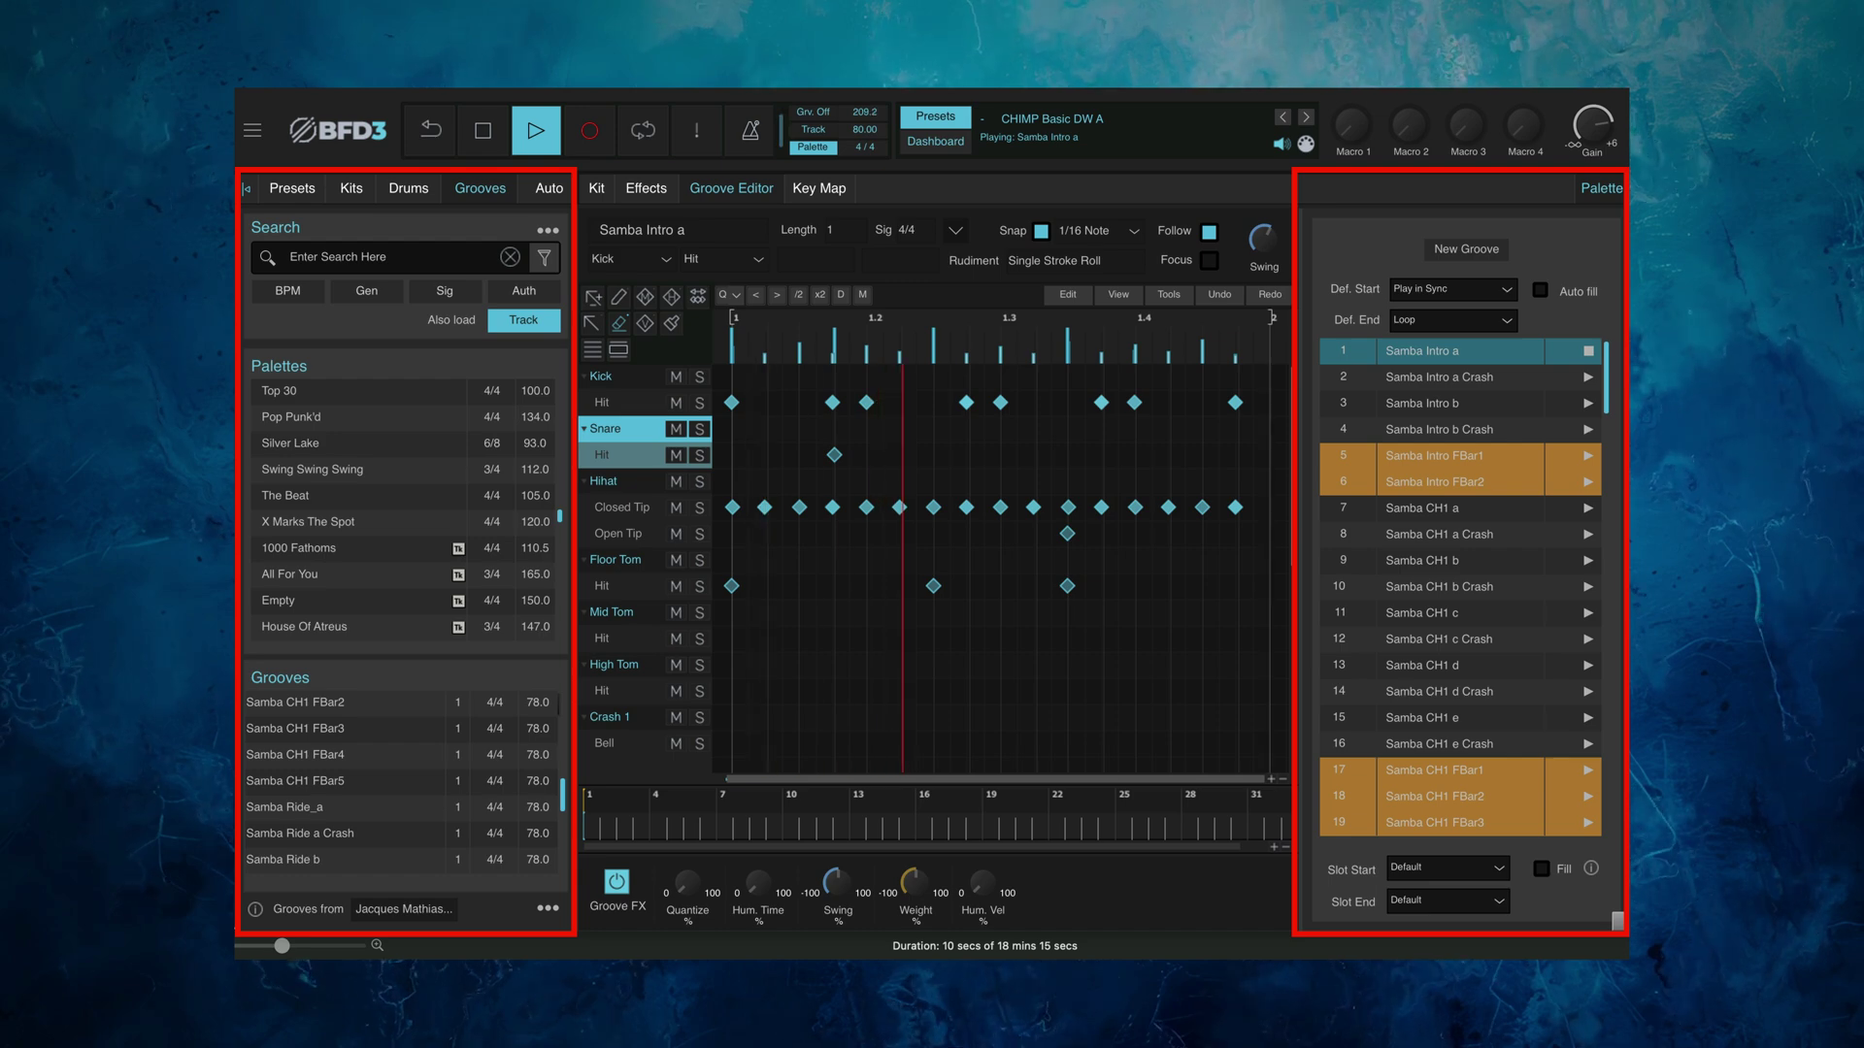
scroll(1460, 582, down, 3)
scroll(1461, 582, down, 2)
scroll(1461, 583, down, 2)
scroll(1460, 583, down, 1)
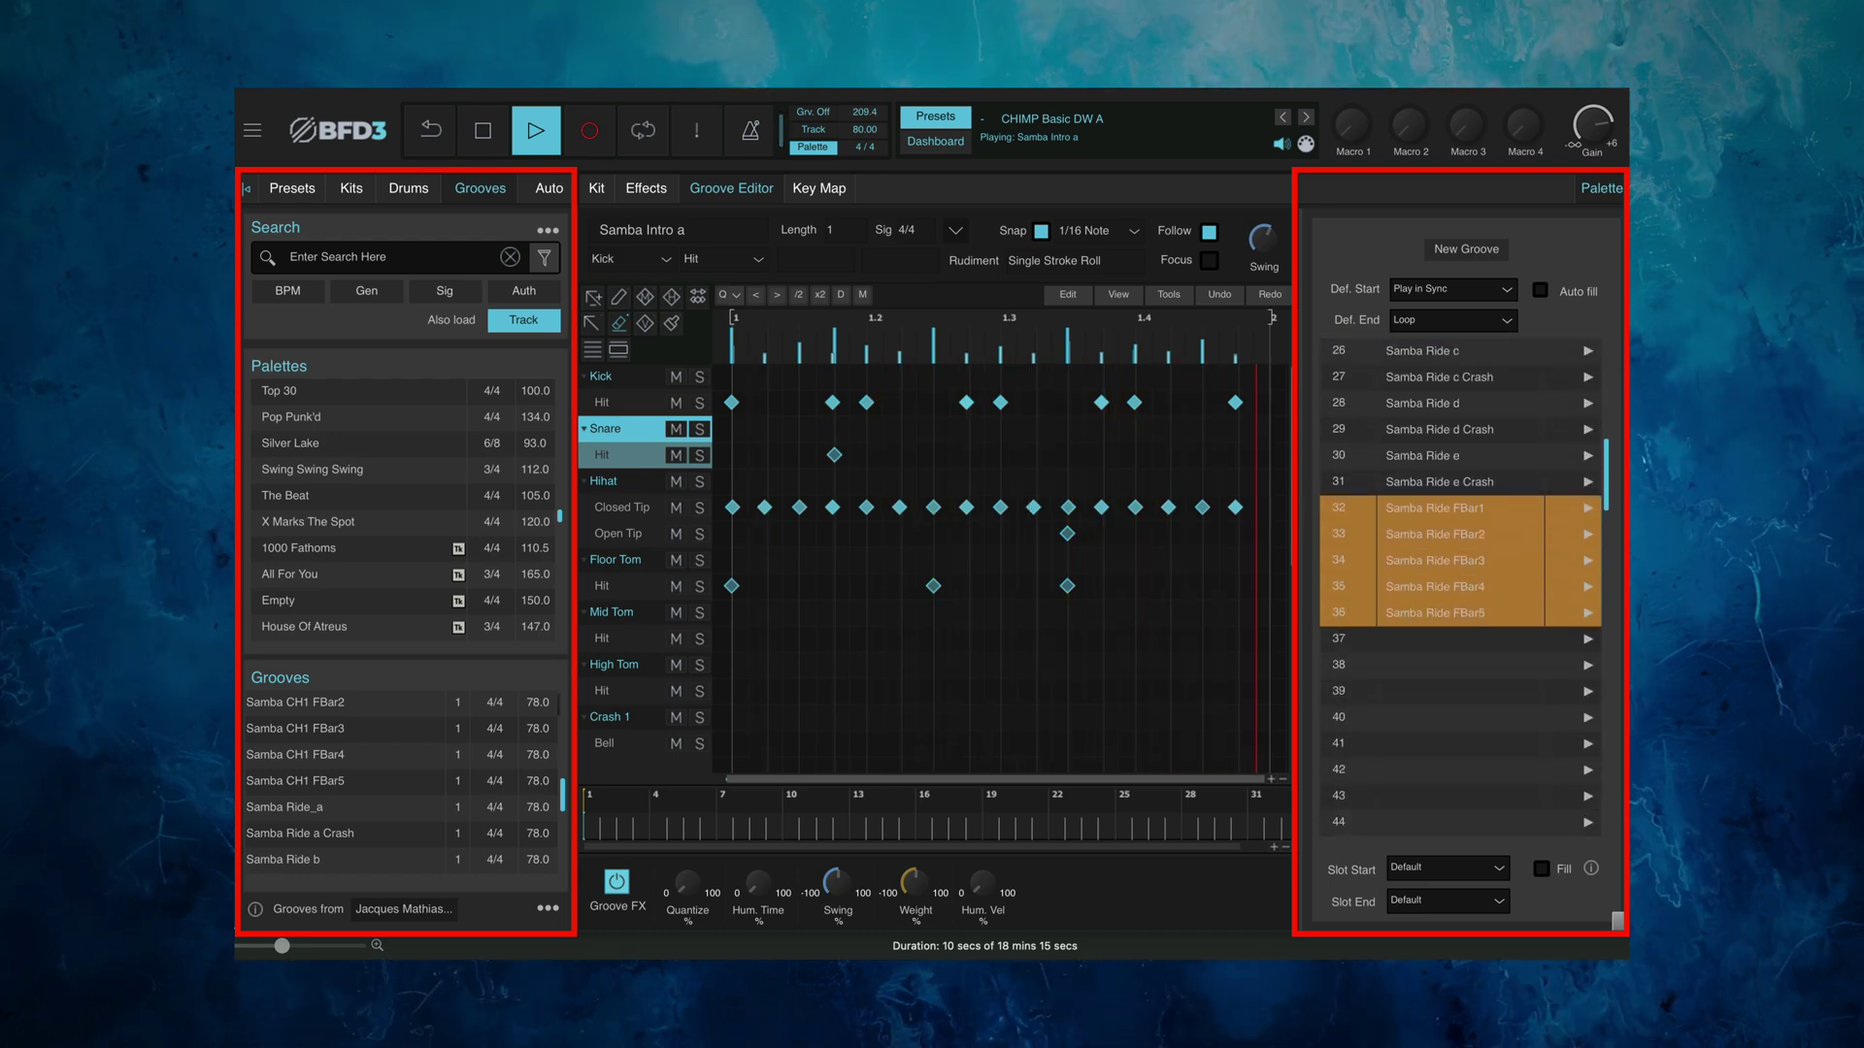
scroll(403, 509, down, 3)
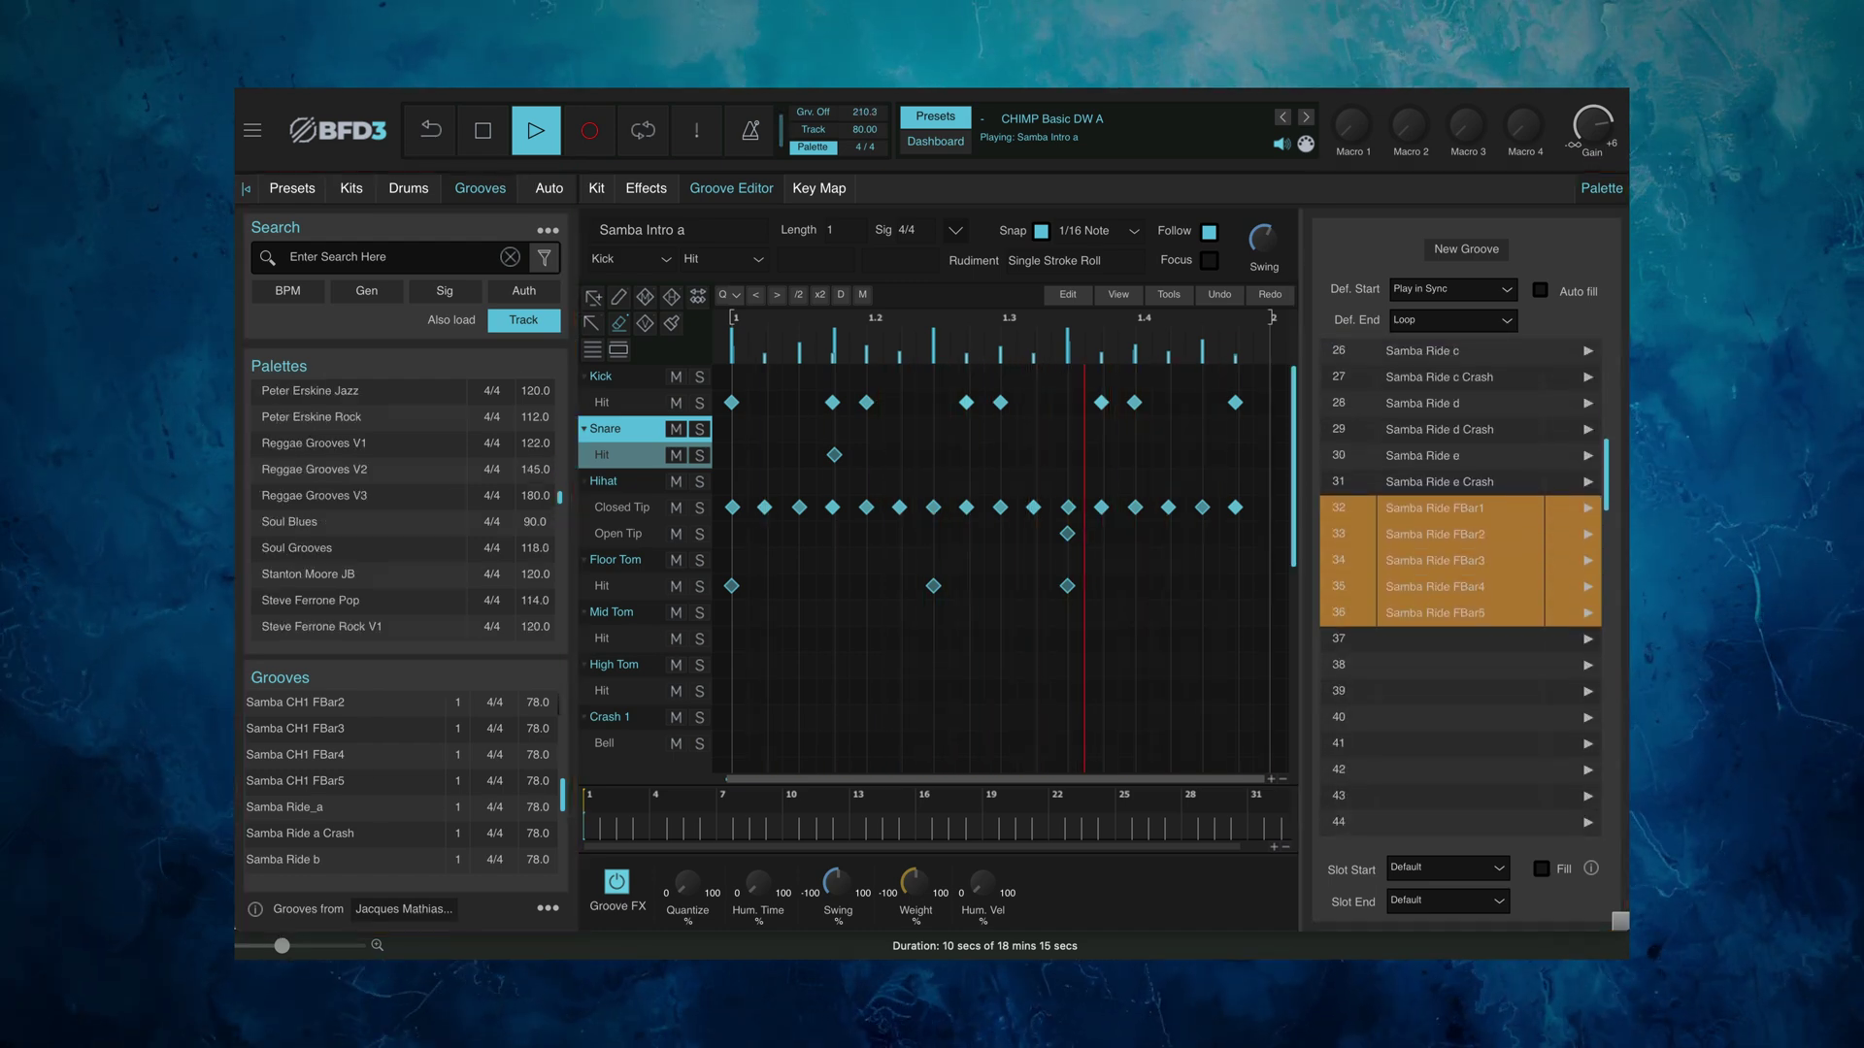
scroll(403, 510, down, 3)
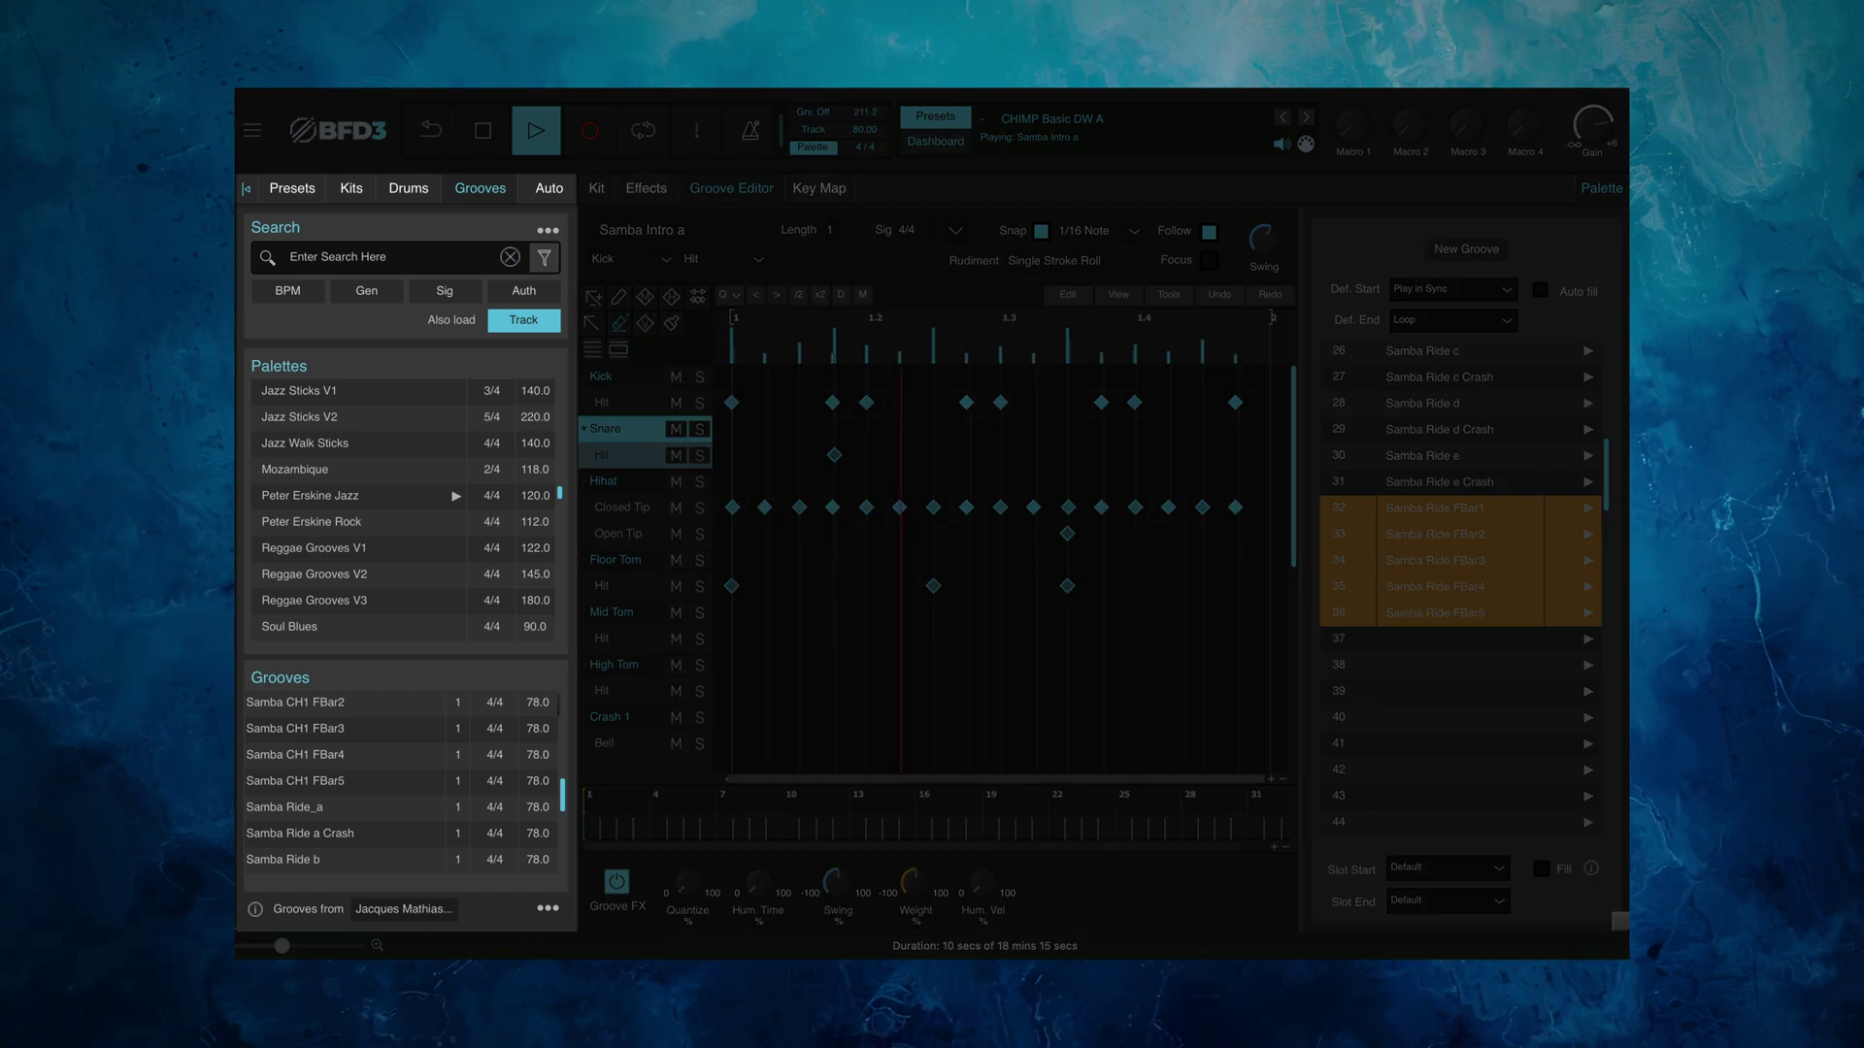
Load the Mozambique groove palette
click(365, 469)
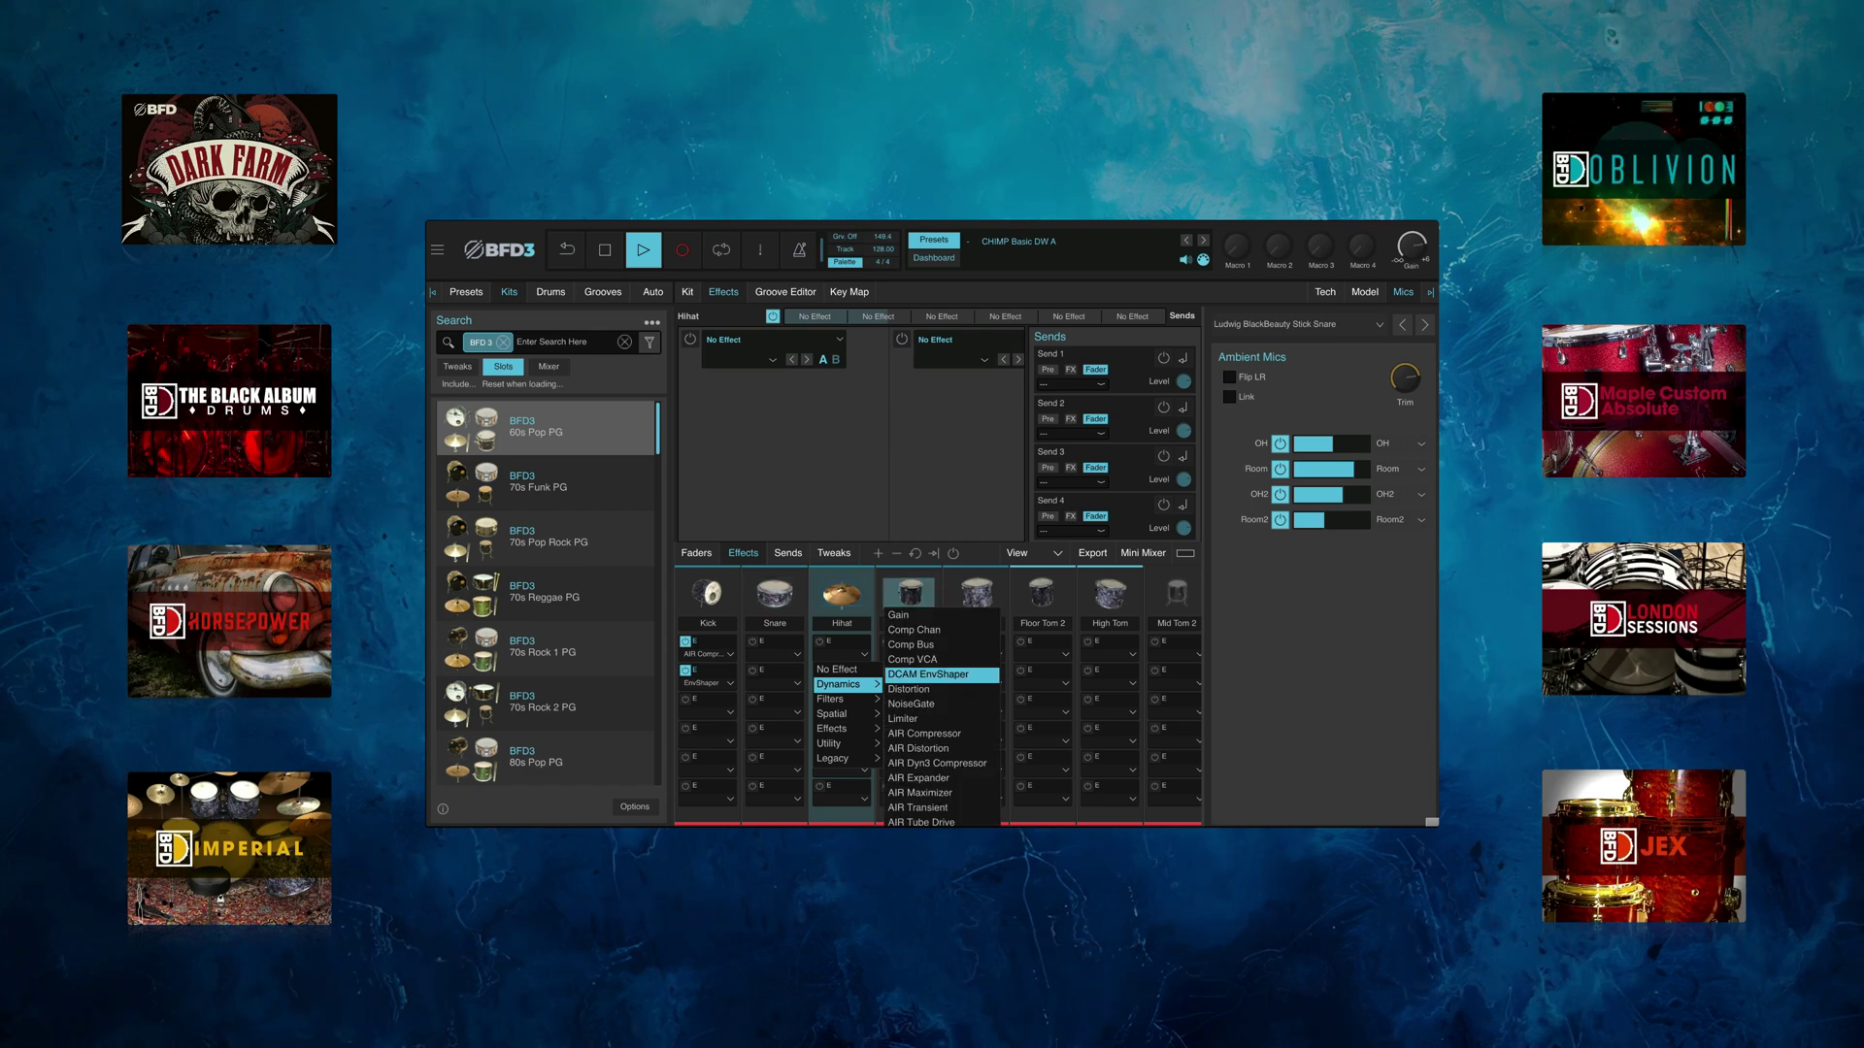
Load DCAM EnvShaper onto the Hihat channel
click(939, 675)
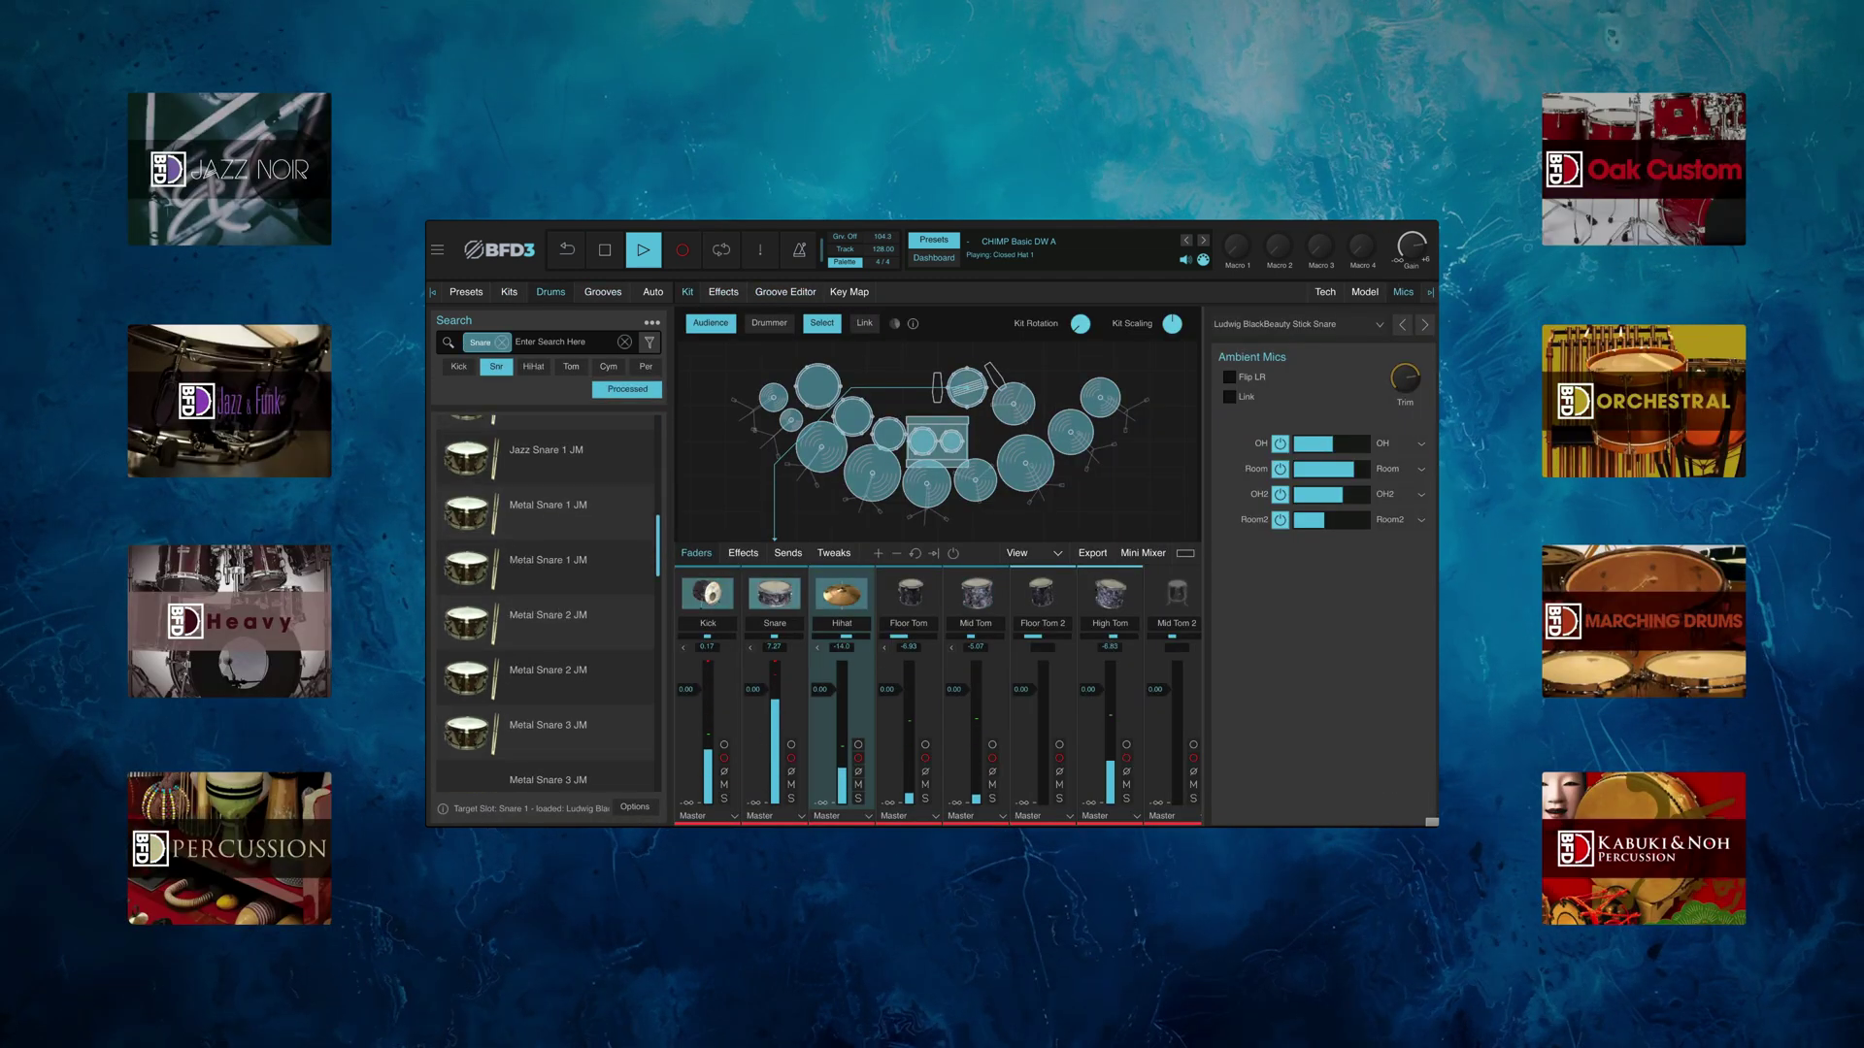
scroll(547, 611, up, 5)
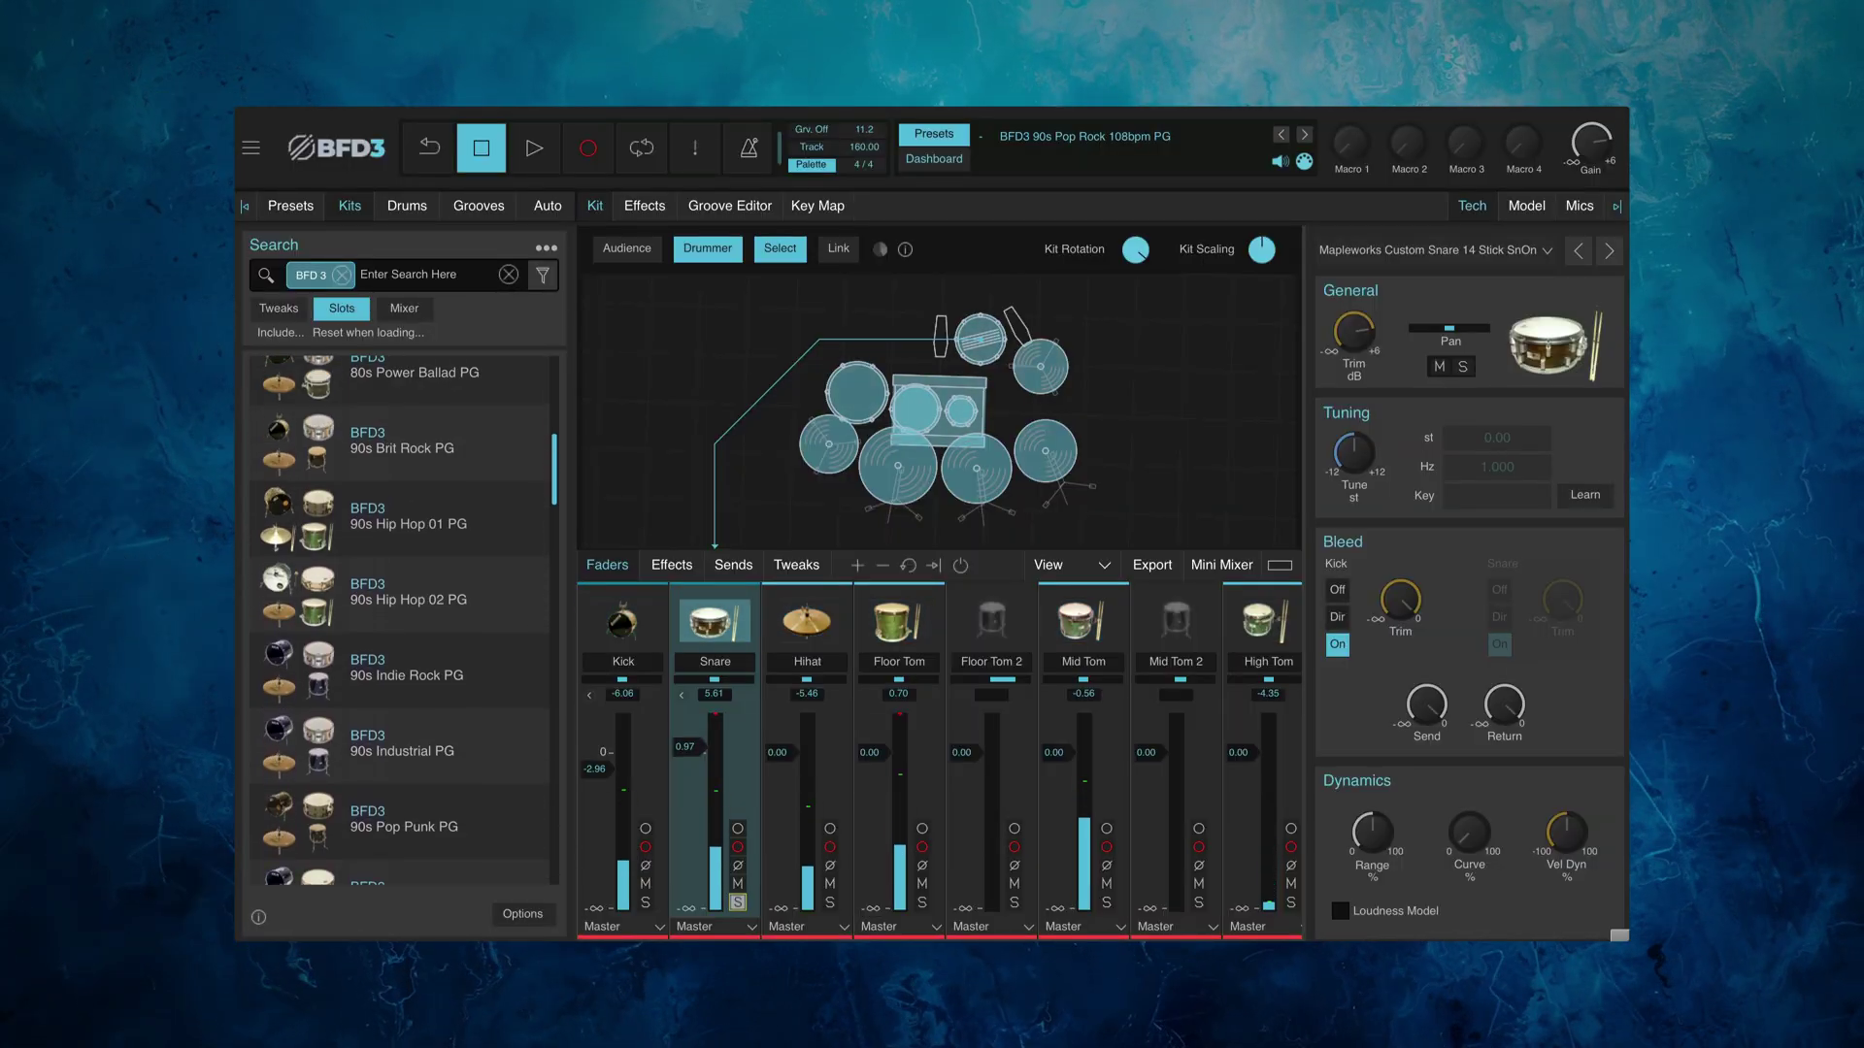
scroll(400, 619, up, 2)
scroll(401, 619, up, 3)
scroll(401, 620, up, 2)
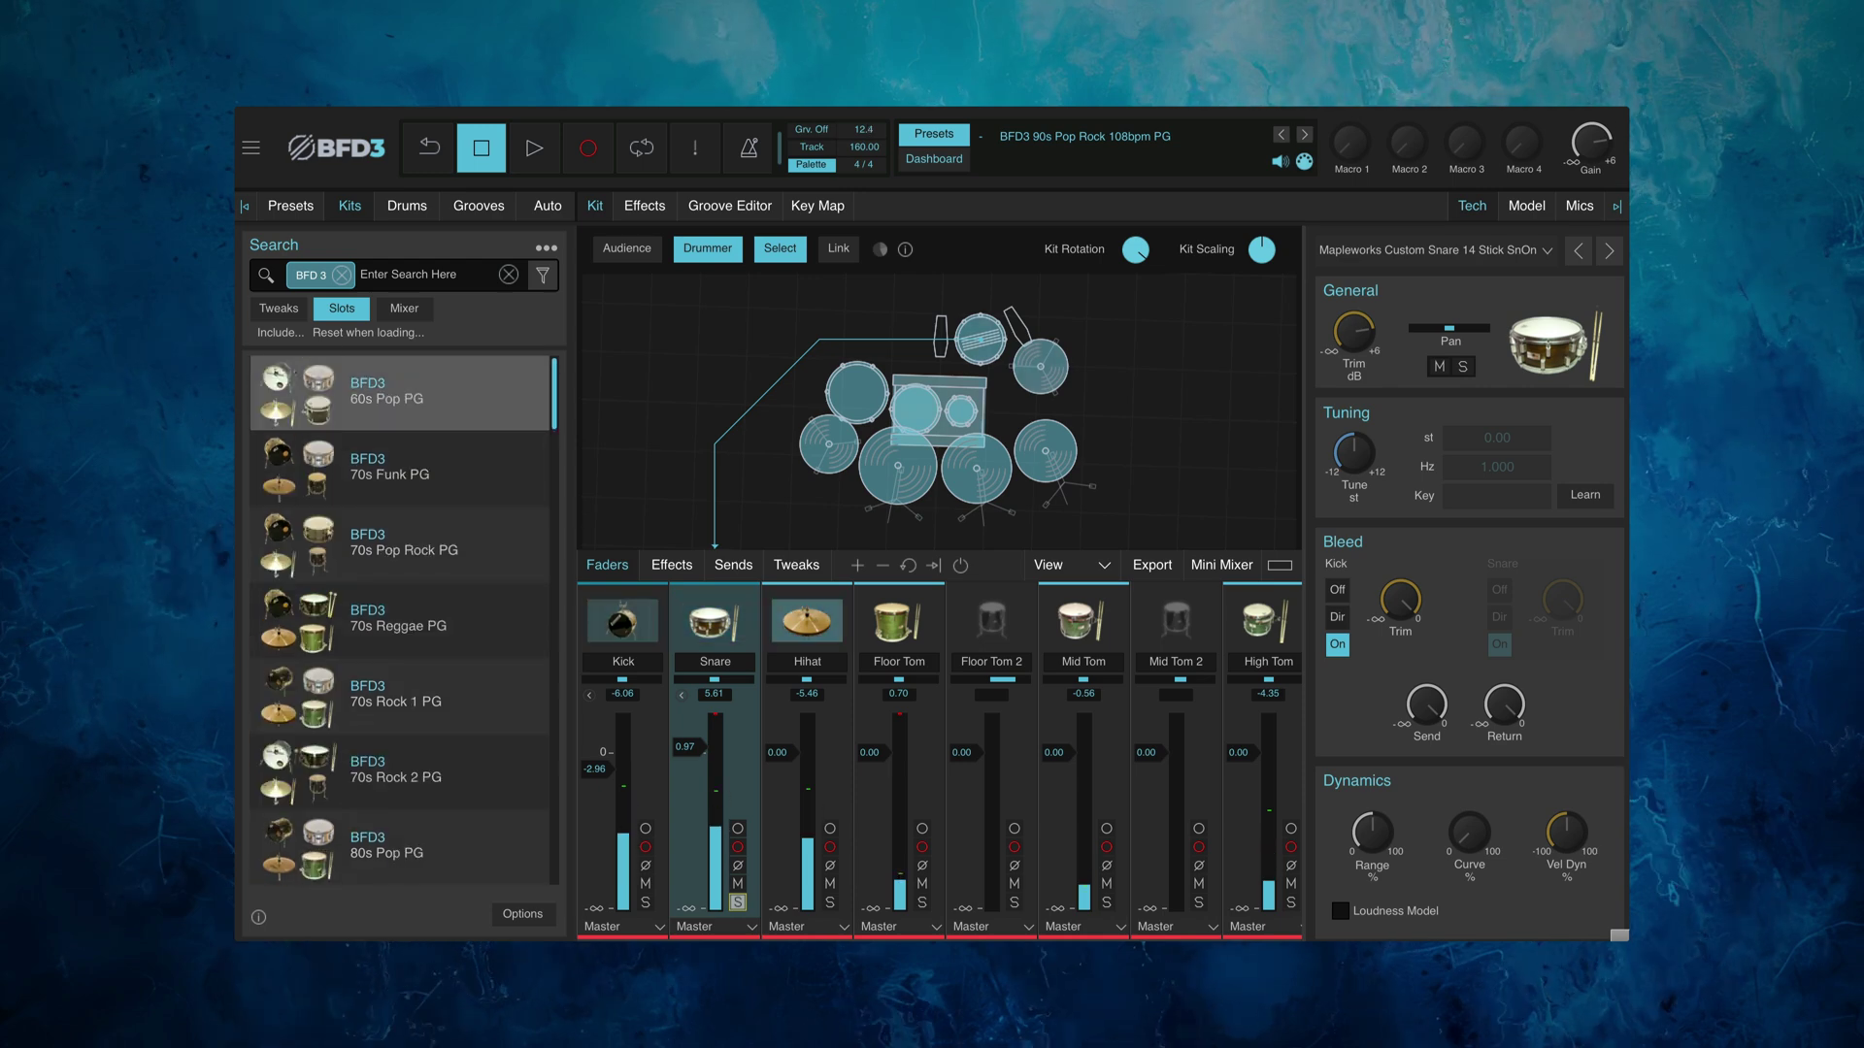
View the mixer's Effects, Sends and Tweaks, then raise the Snare's Amb3 level nearly full
click(670, 565)
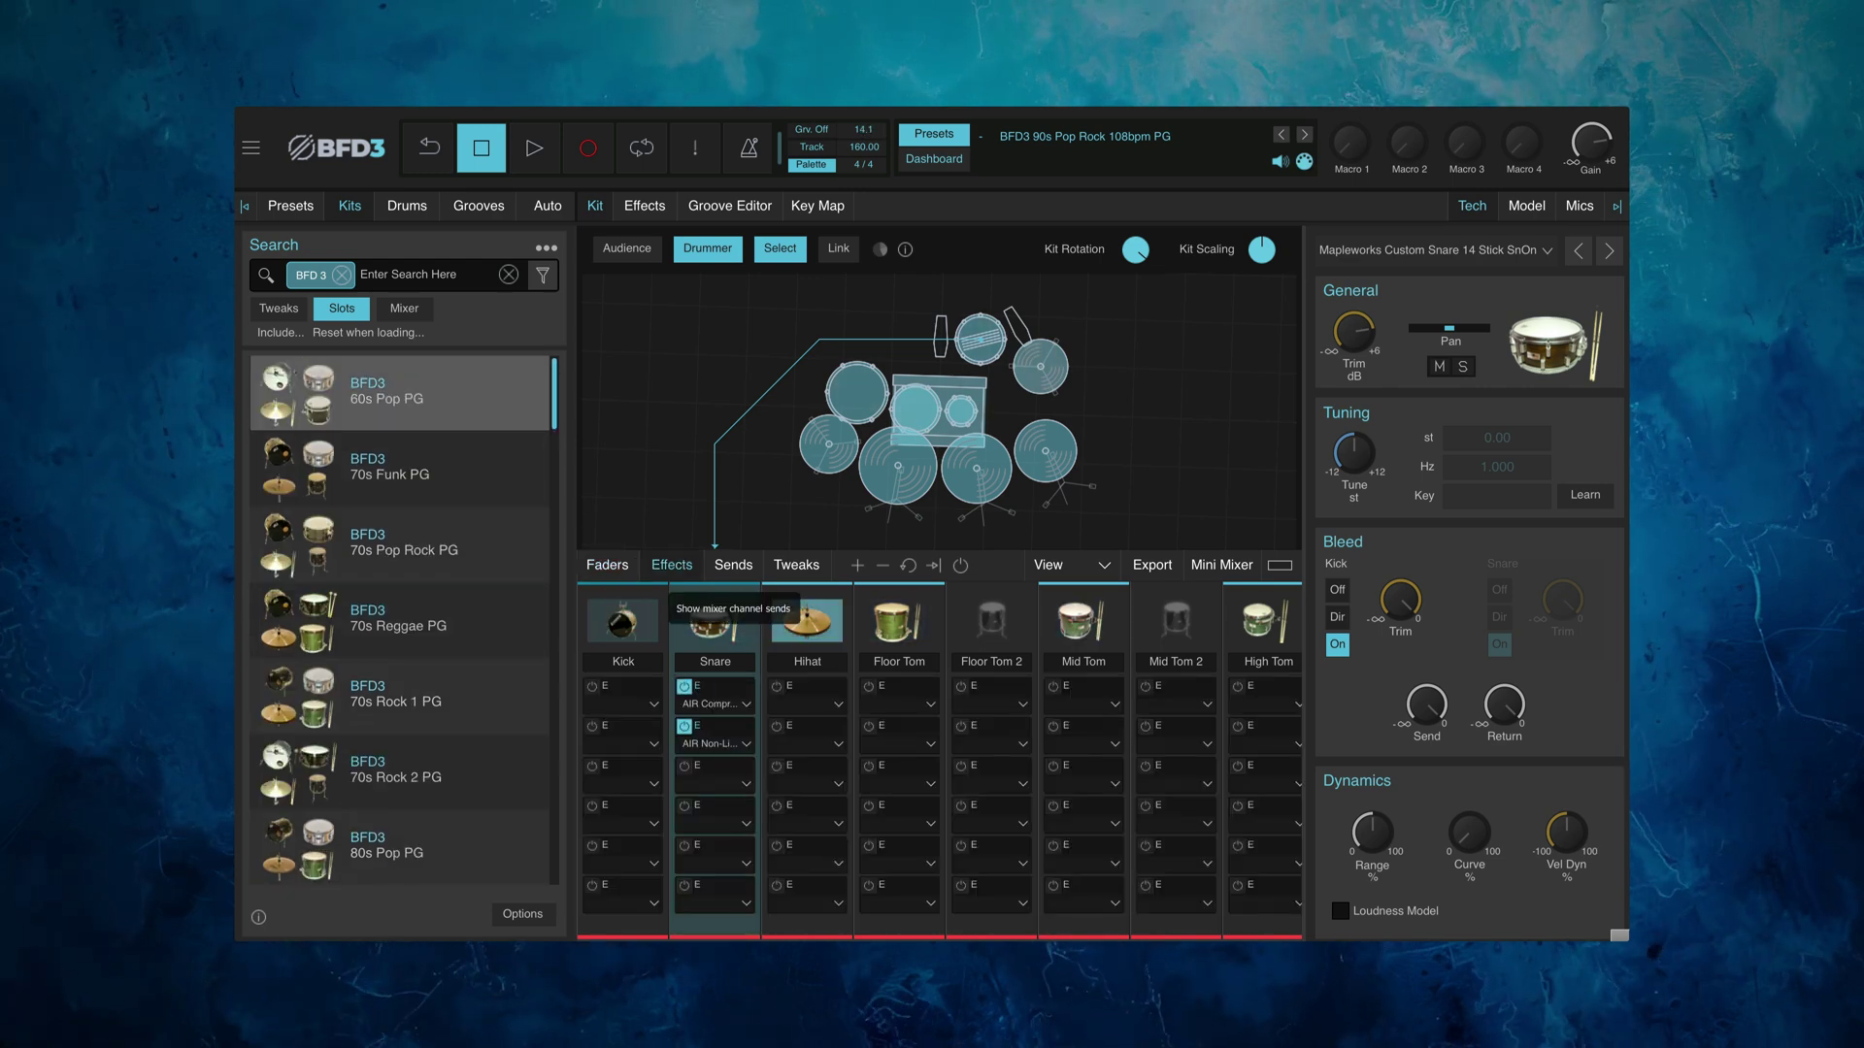
click(732, 565)
click(797, 565)
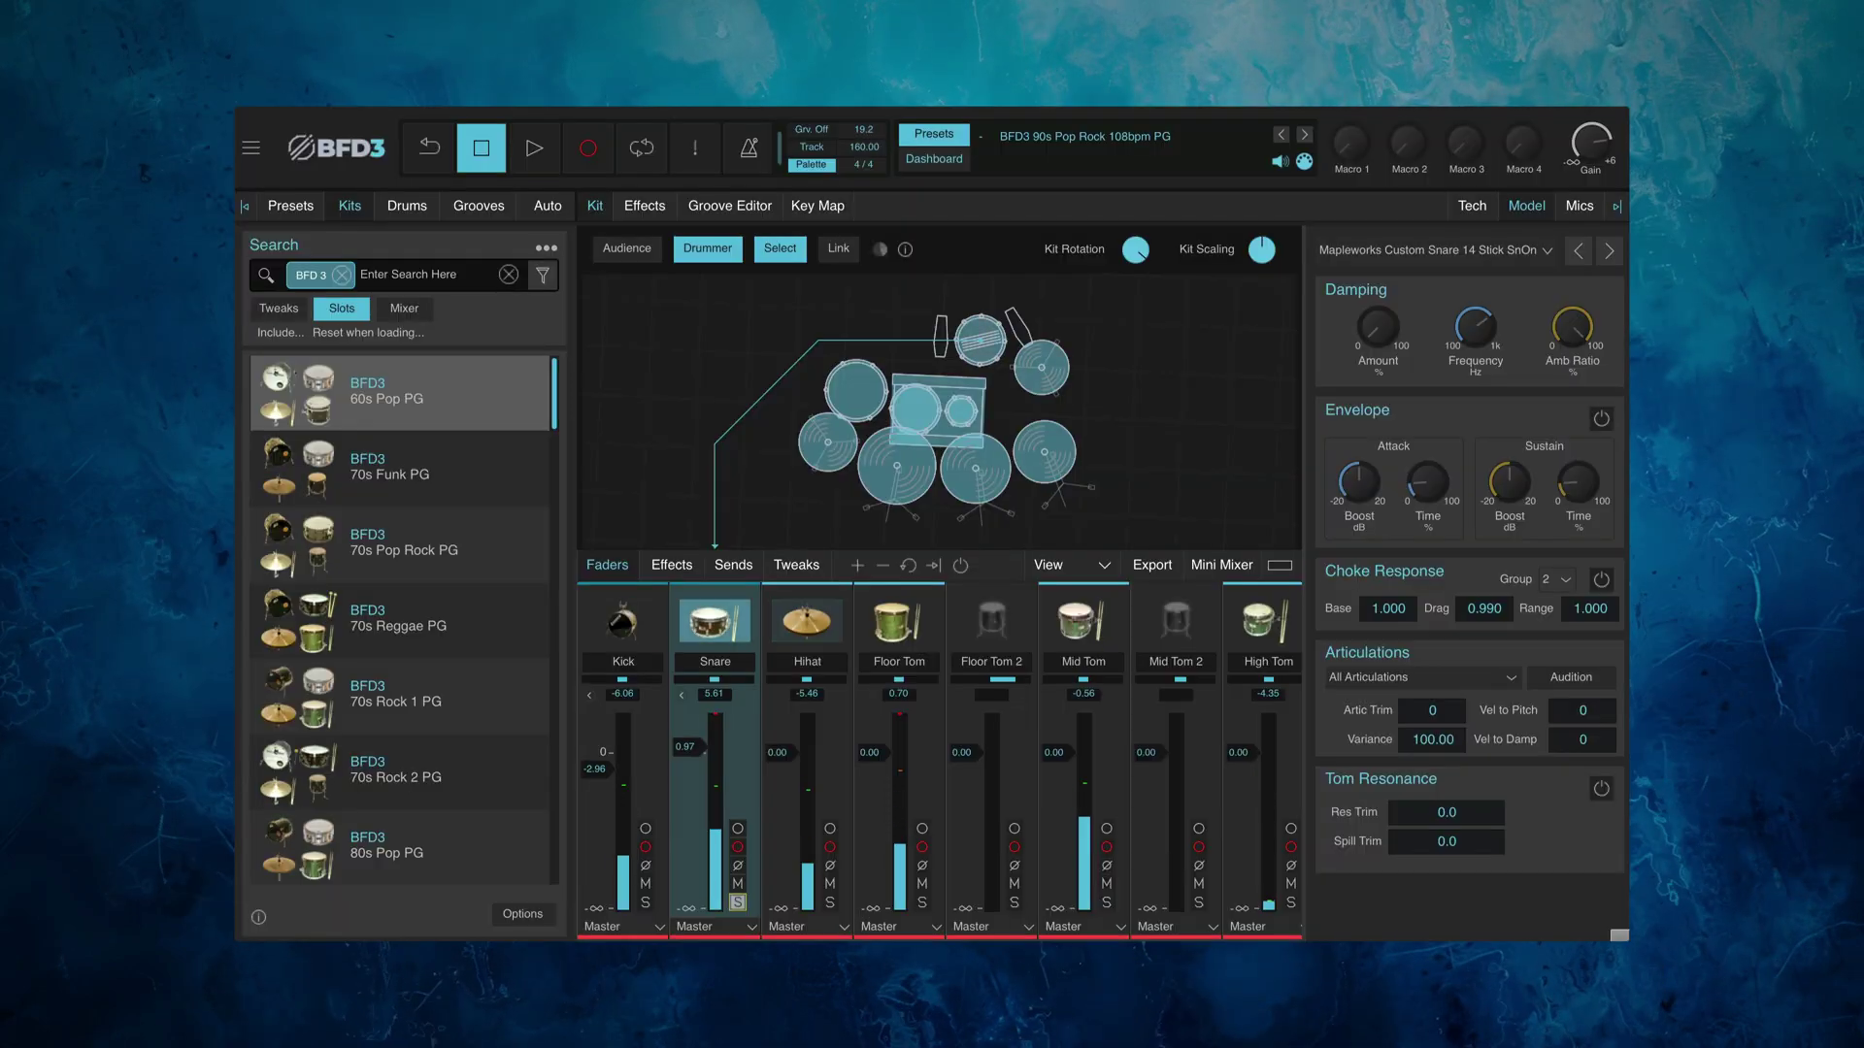
click(1579, 206)
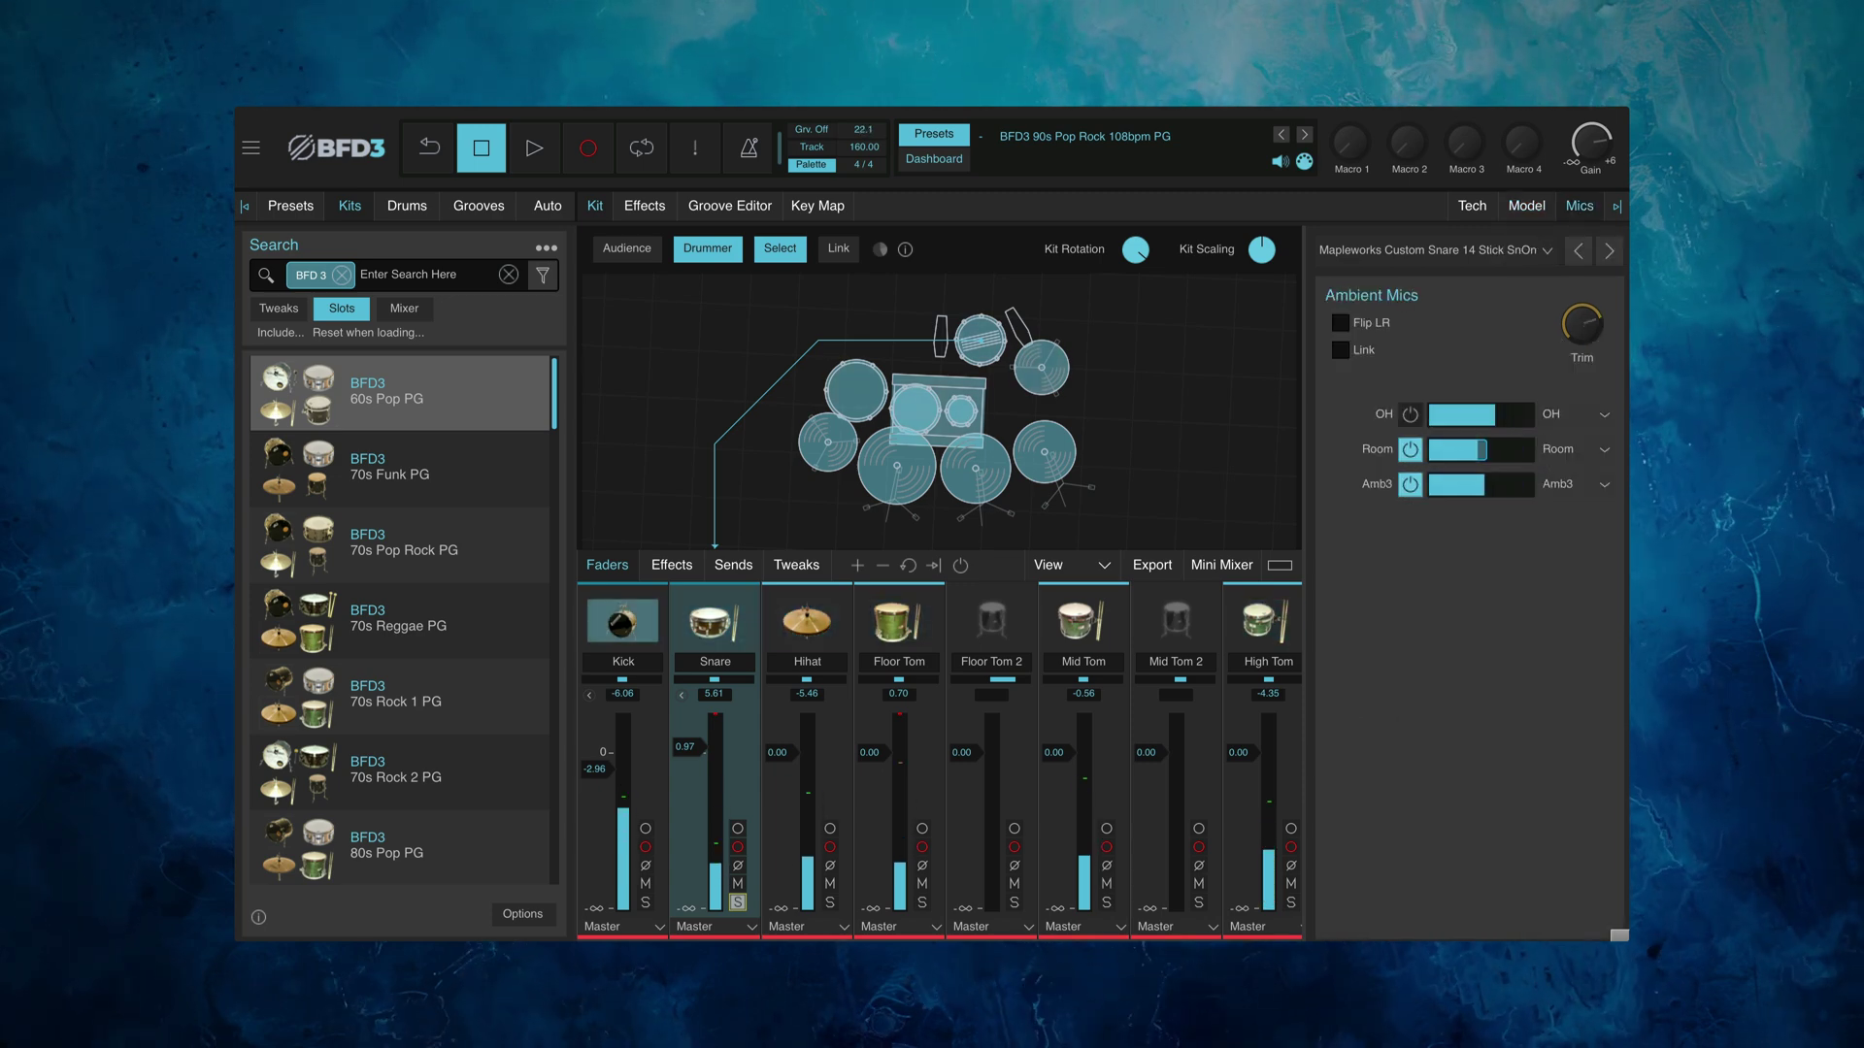
drag(1457, 484, 1526, 484)
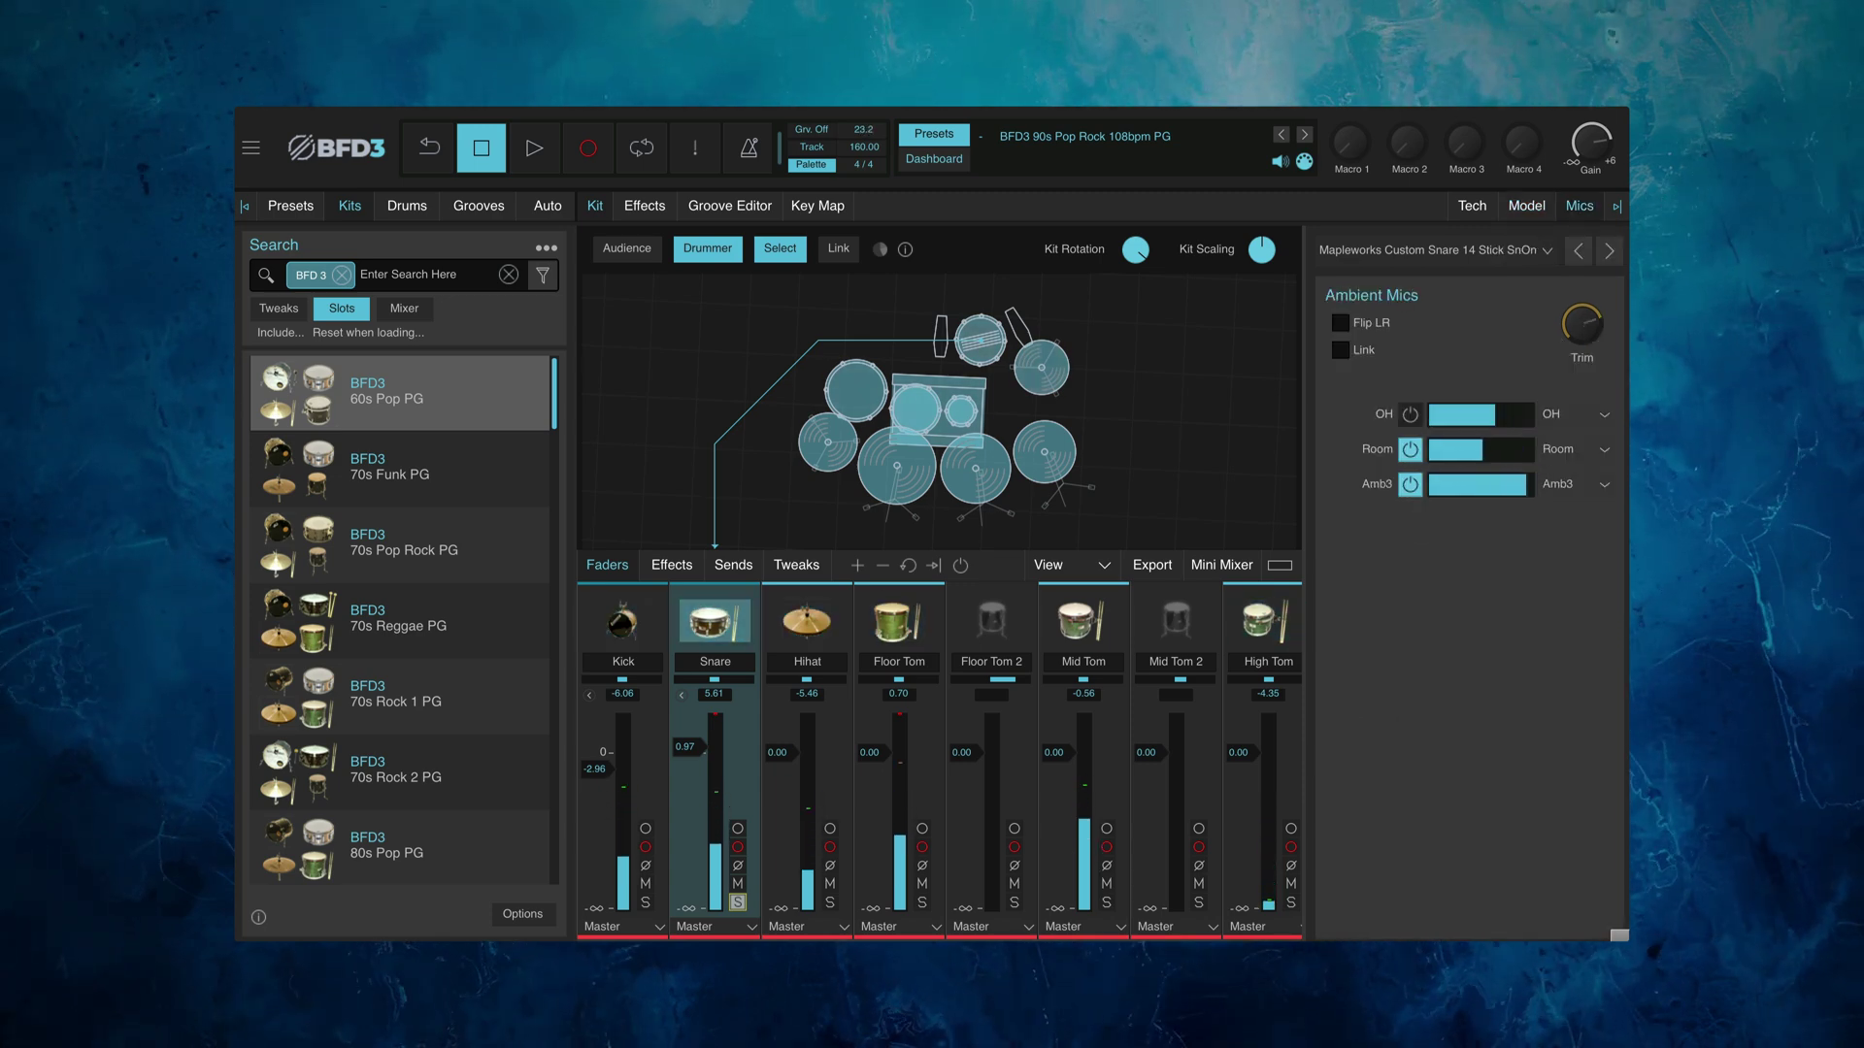